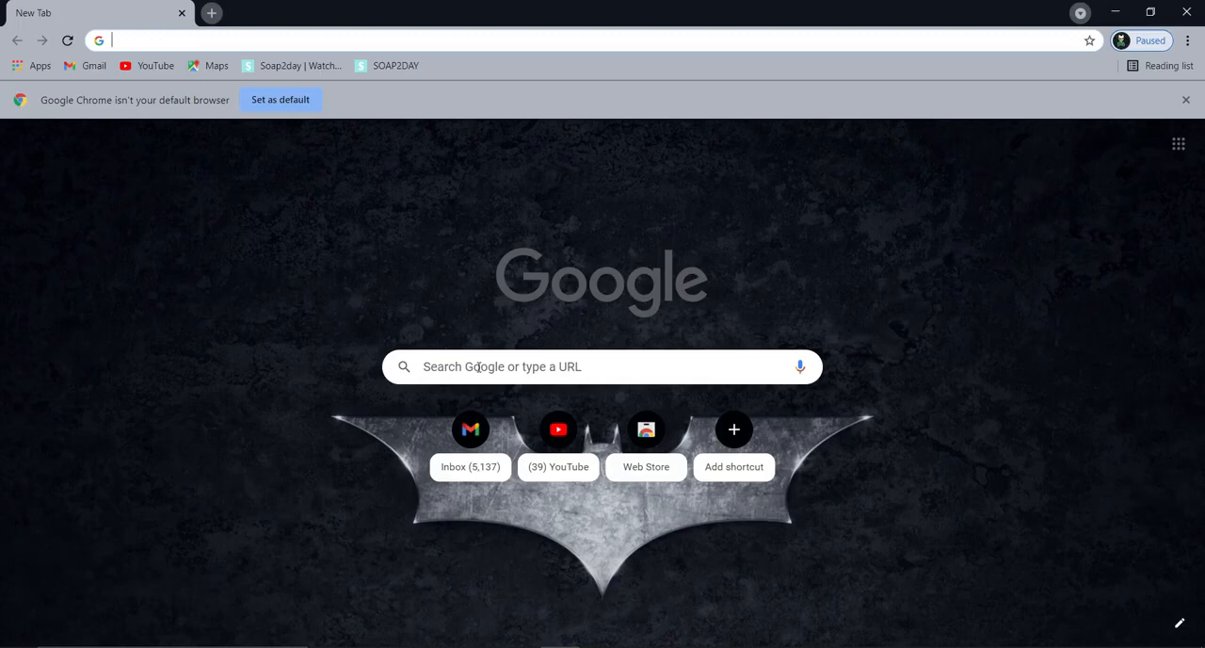
Step: Search the web for "eclipse download for windows 10"
{"action": "type", "text": "ecl"}
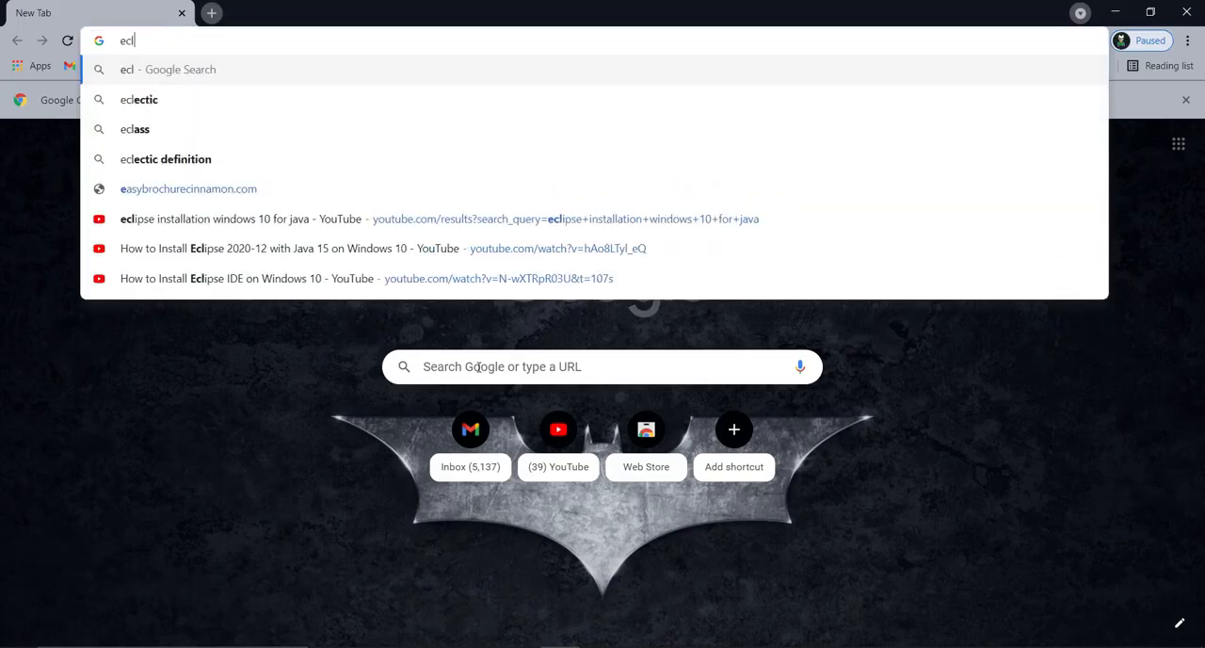
{"action": "type", "text": "ipse"}
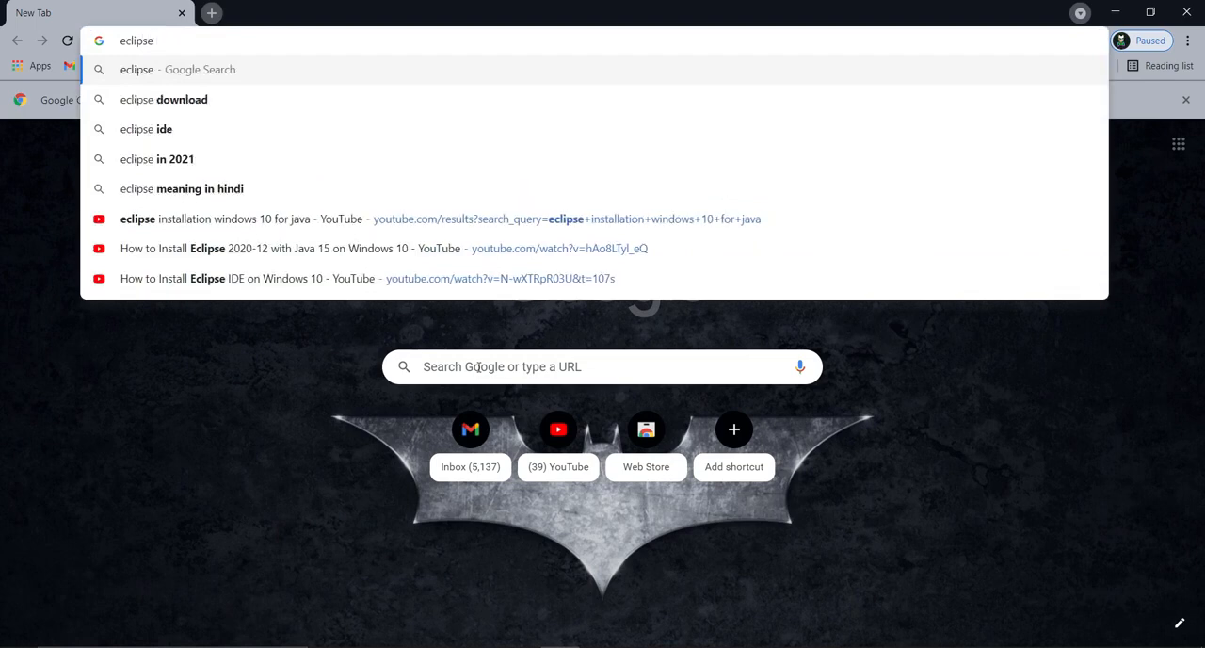
{"action": "type", "text": " downlo"}
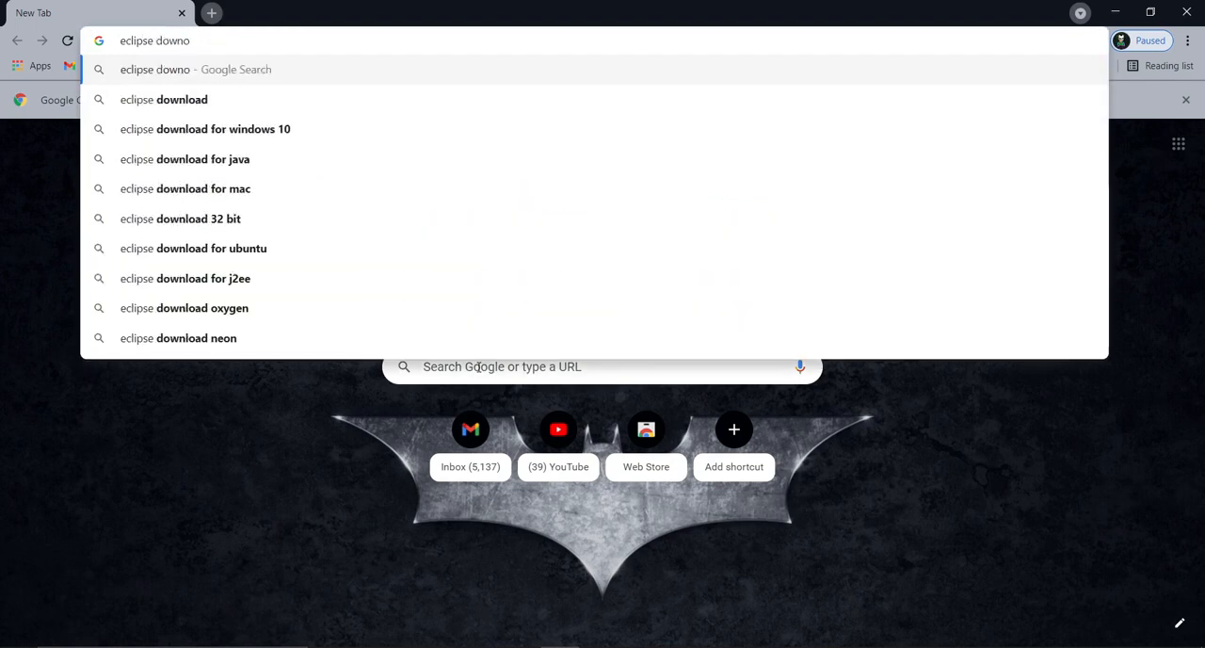
{"action": "key", "text": "Down"}
{"action": "key", "text": "Down"}
{"action": "key", "text": "Return"}
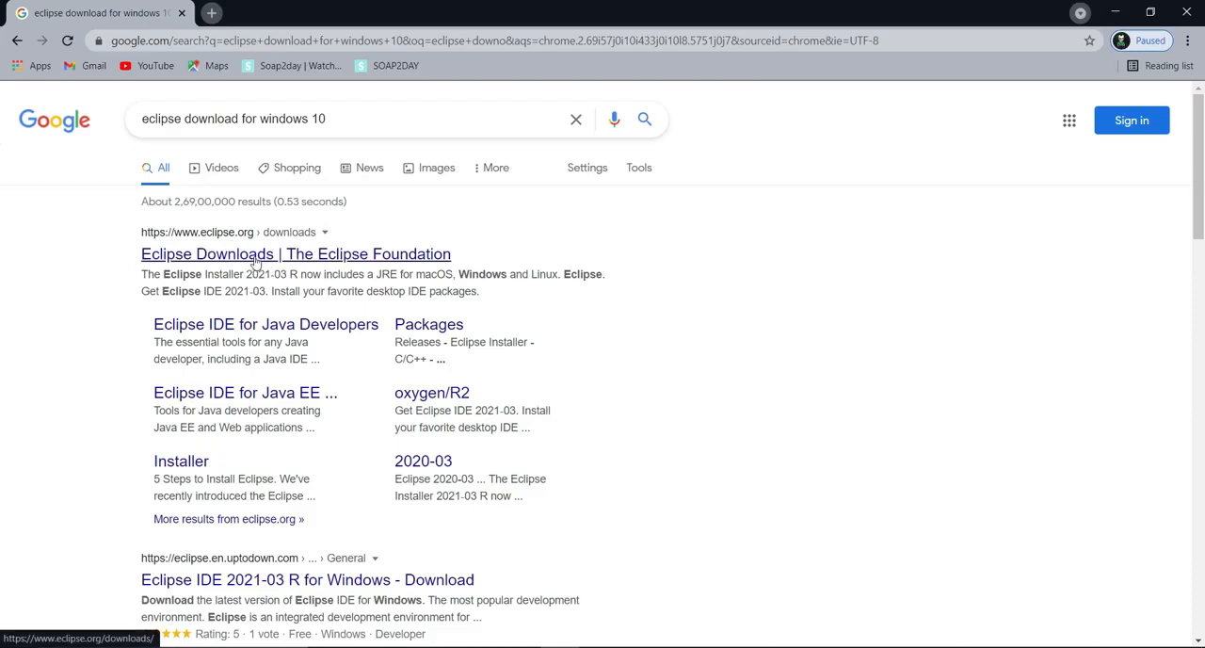
Step: Download the x86_64 Eclipse IDE 2021-03 installer from the Eclipse Foundation's downloads page
{"action": "left_click", "coordinate": [252, 258]}
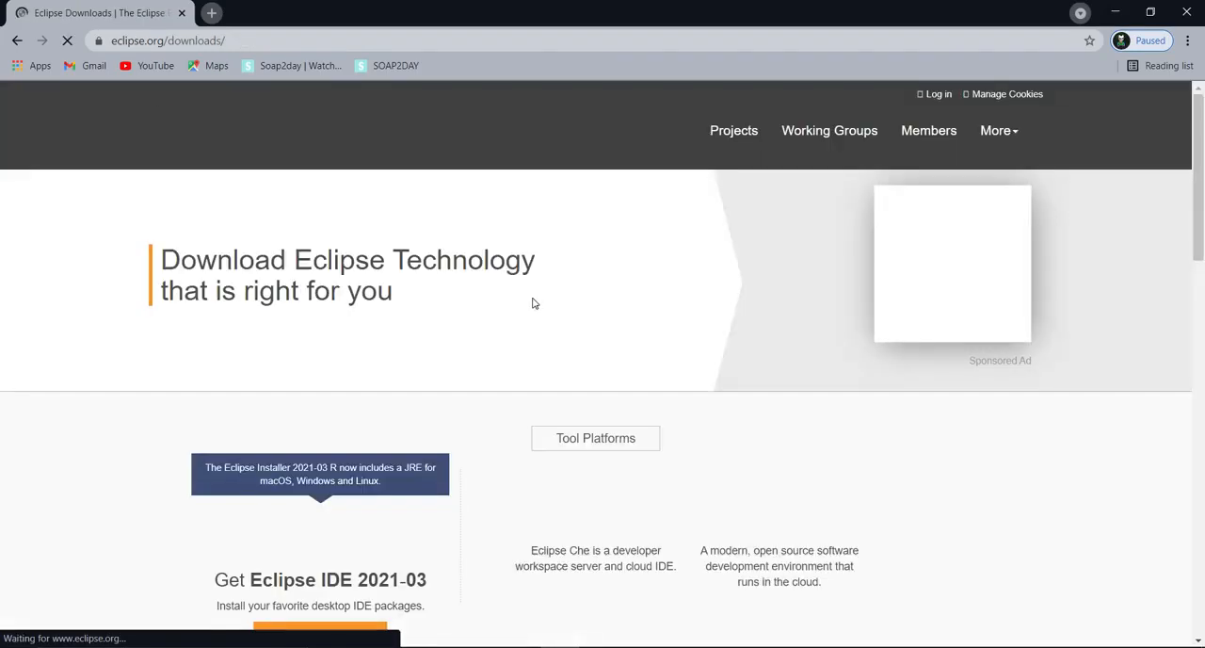
{"action": "scroll", "coordinate": [683, 333], "scroll_direction": "down", "scroll_amount": 2}
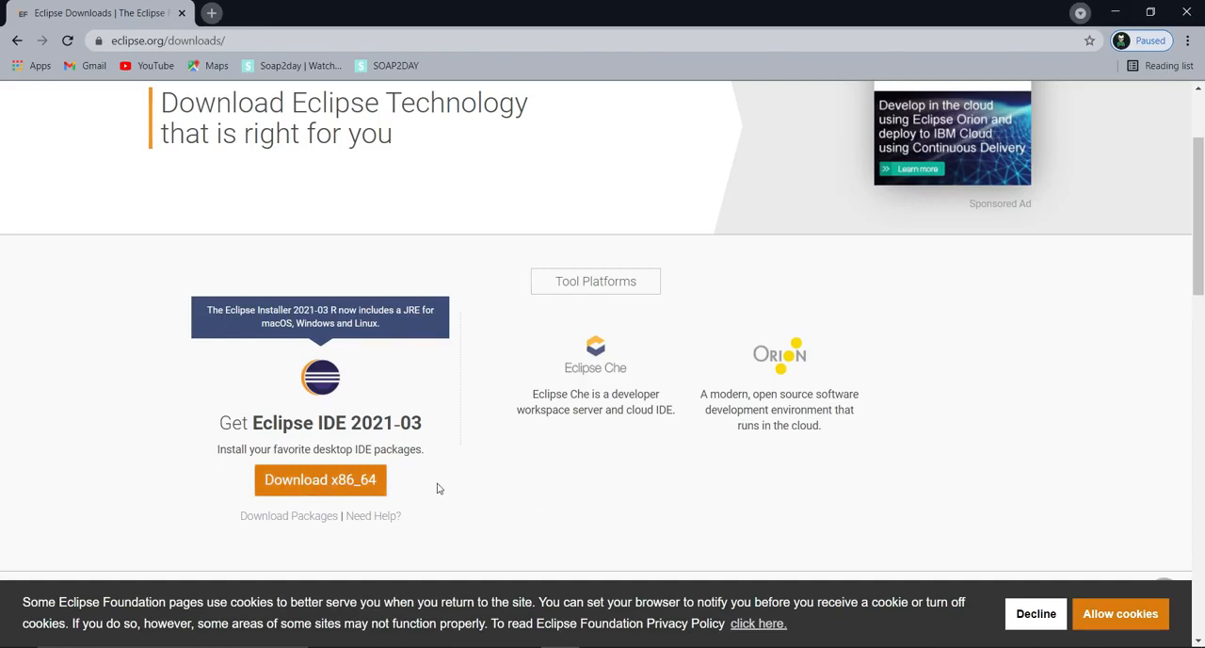
{"action": "scroll", "coordinate": [520, 500], "scroll_direction": "down", "scroll_amount": 1}
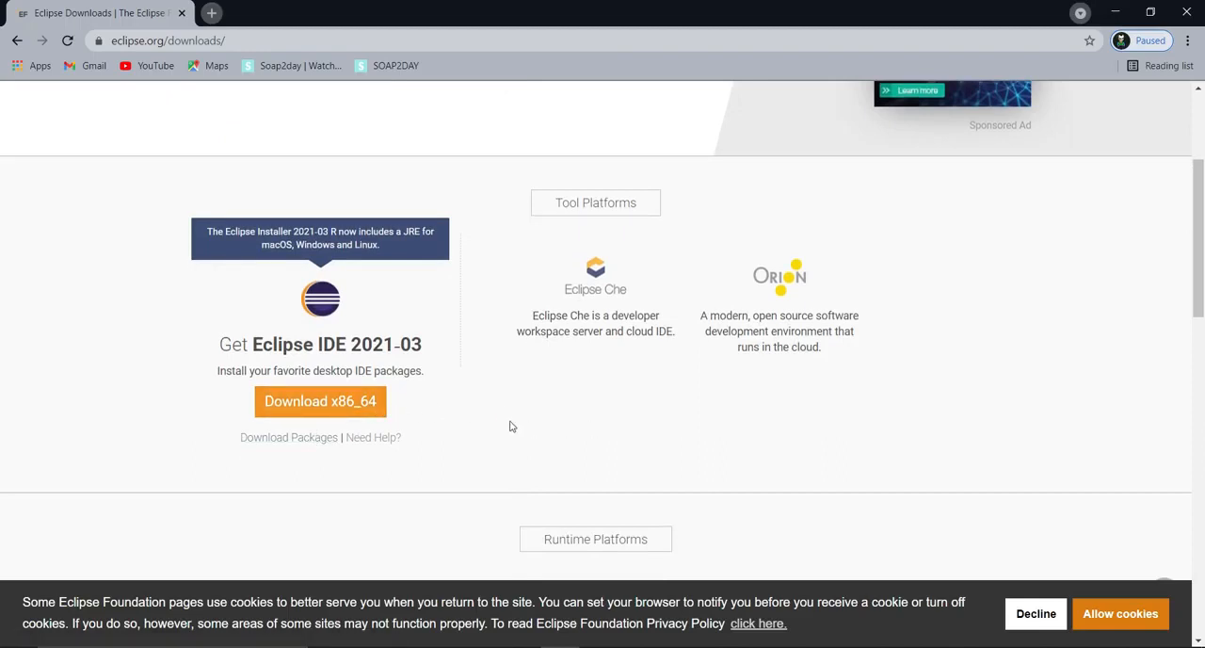
{"action": "left_click", "coordinate": [344, 415]}
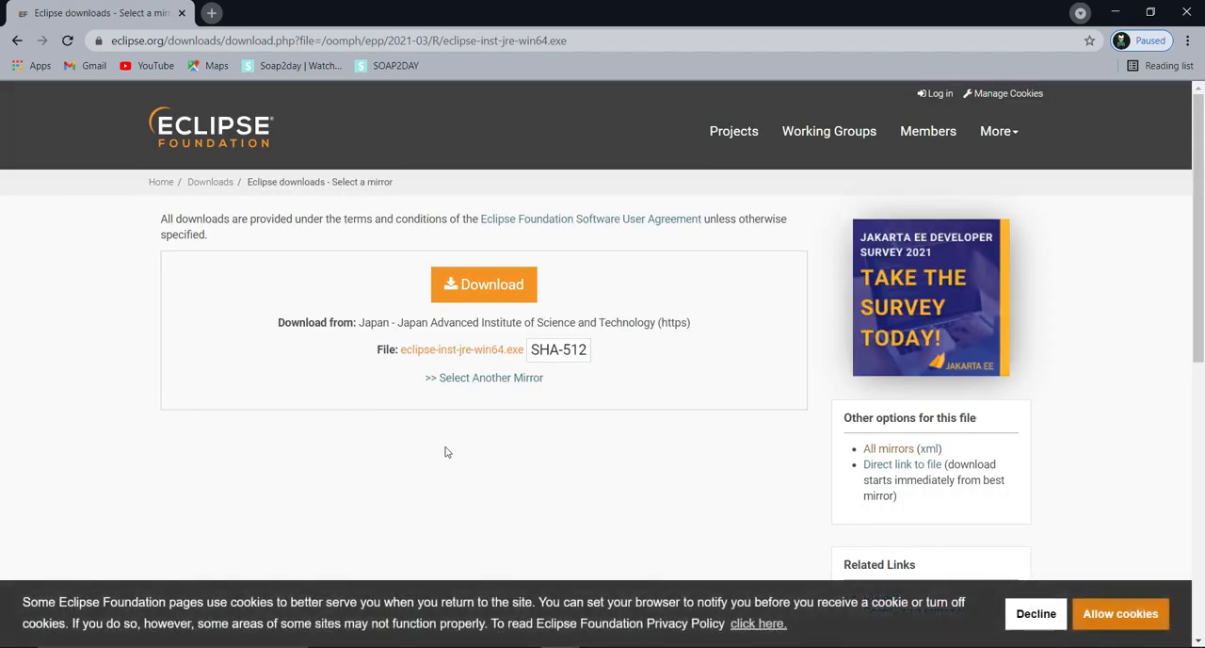
{"action": "left_click", "coordinate": [470, 294]}
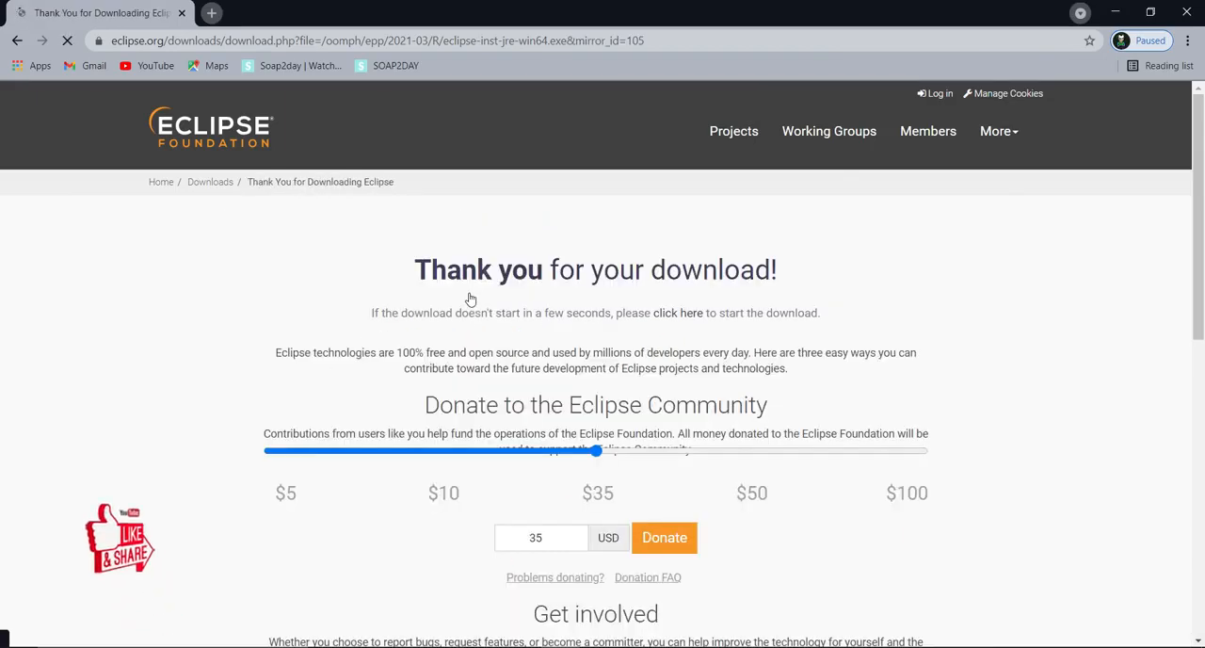
Step: Run the downloaded eclipse-inst-jre-win64.exe installer
{"action": "scroll", "coordinate": [811, 520], "scroll_direction": "down", "scroll_amount": 3}
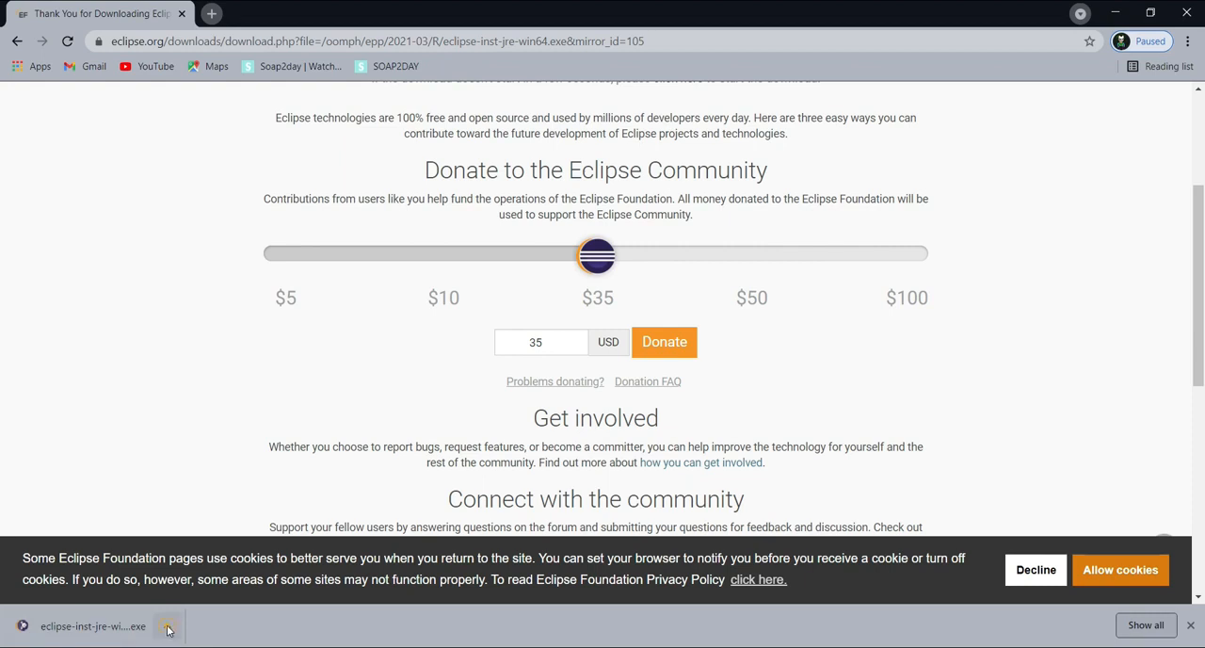
{"action": "left_click", "coordinate": [167, 629]}
{"action": "left_click", "coordinate": [199, 525]}
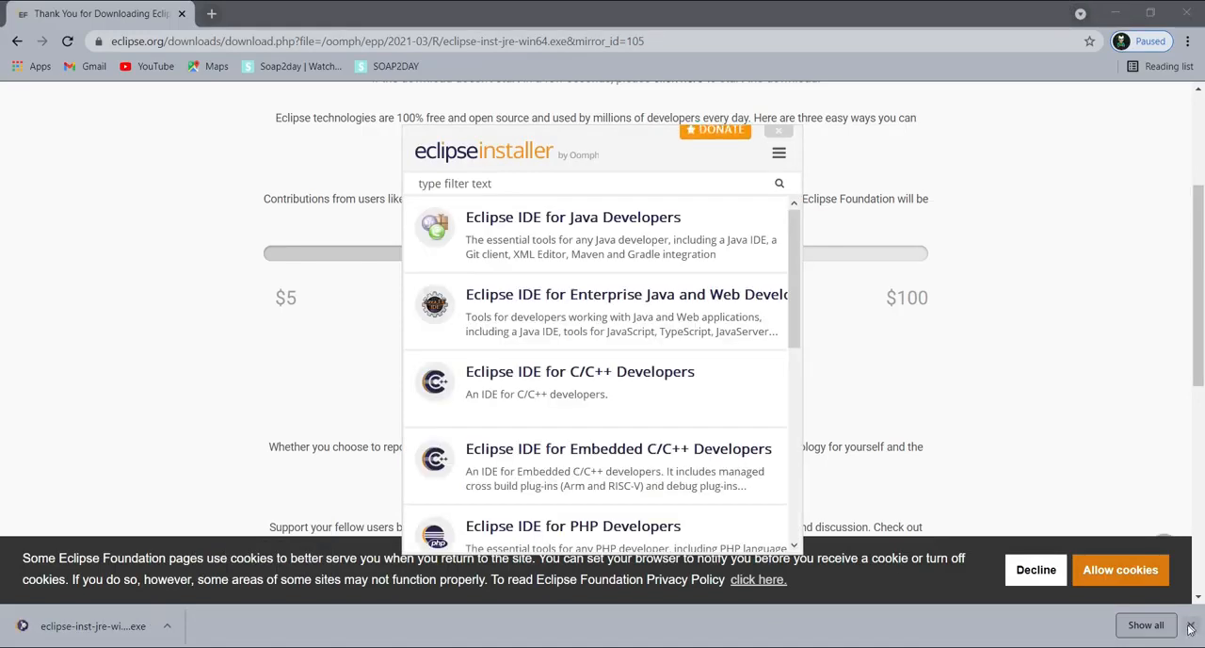
Step: Look through the available packages in the Eclipse installer and choose Eclipse IDE for Java Developers
{"action": "scroll", "coordinate": [722, 352], "scroll_direction": "down", "scroll_amount": 1}
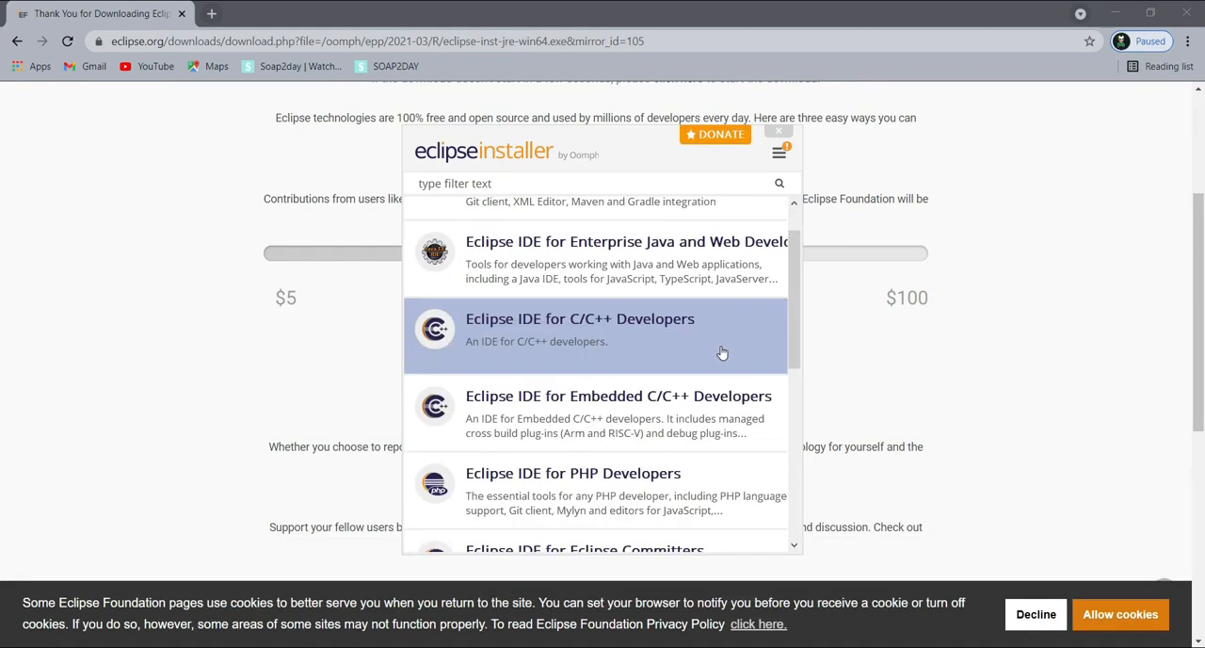
{"action": "scroll", "coordinate": [722, 352], "scroll_direction": "up", "scroll_amount": 1}
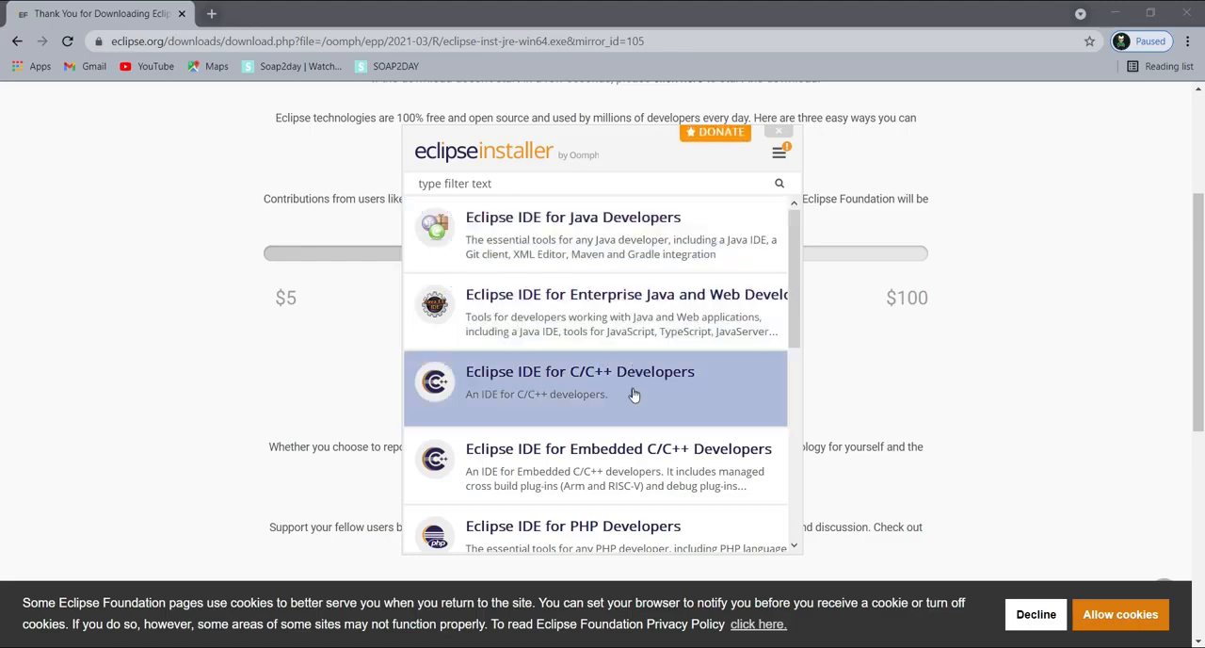
{"action": "scroll", "coordinate": [633, 396], "scroll_direction": "down", "scroll_amount": 1}
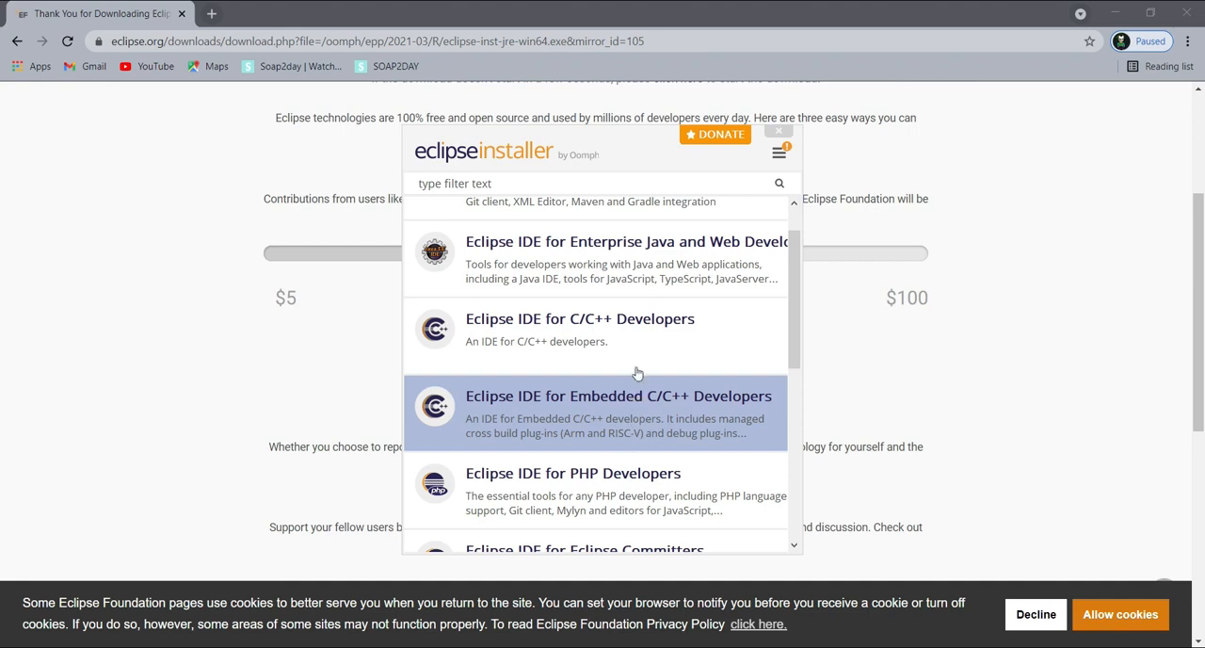
{"action": "scroll", "coordinate": [634, 503], "scroll_direction": "down", "scroll_amount": 3}
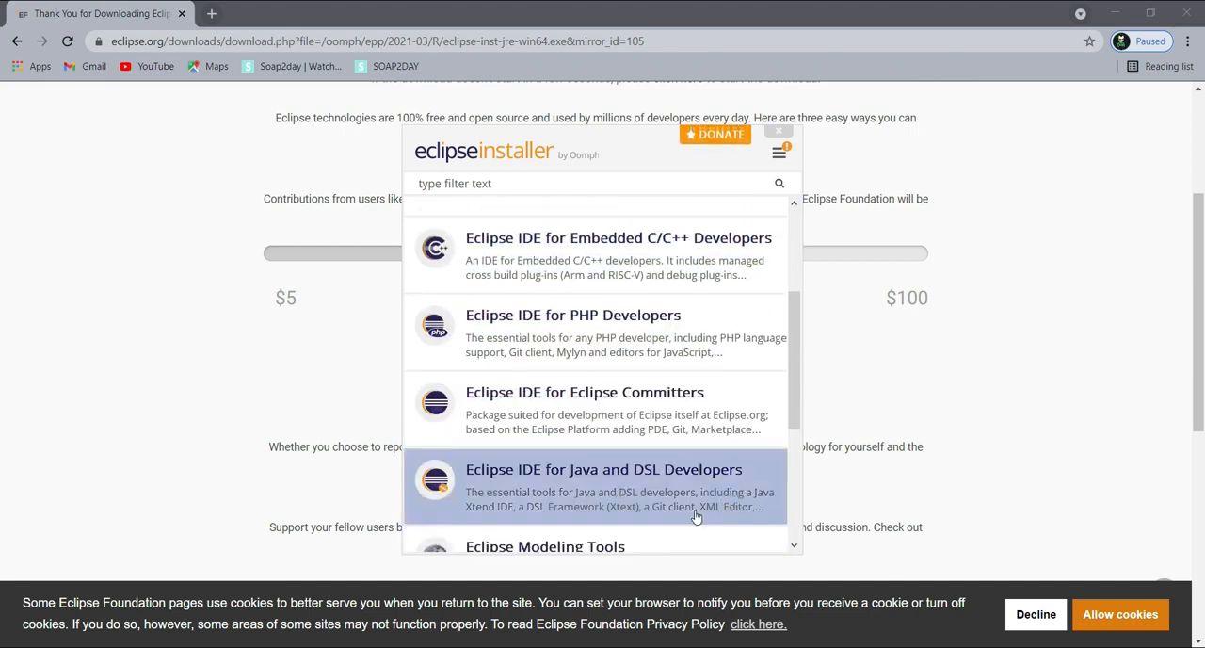
{"action": "scroll", "coordinate": [694, 517], "scroll_direction": "down", "scroll_amount": 2}
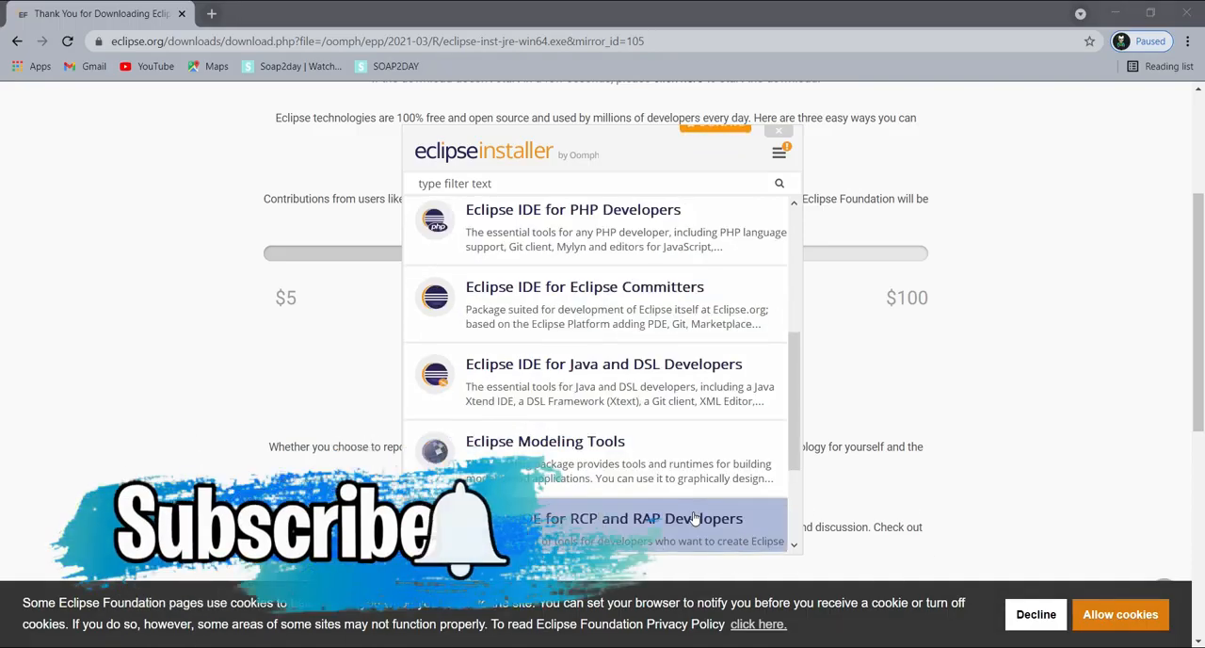
{"action": "scroll", "coordinate": [639, 486], "scroll_direction": "up", "scroll_amount": 4}
{"action": "scroll", "coordinate": [639, 487], "scroll_direction": "up", "scroll_amount": 2}
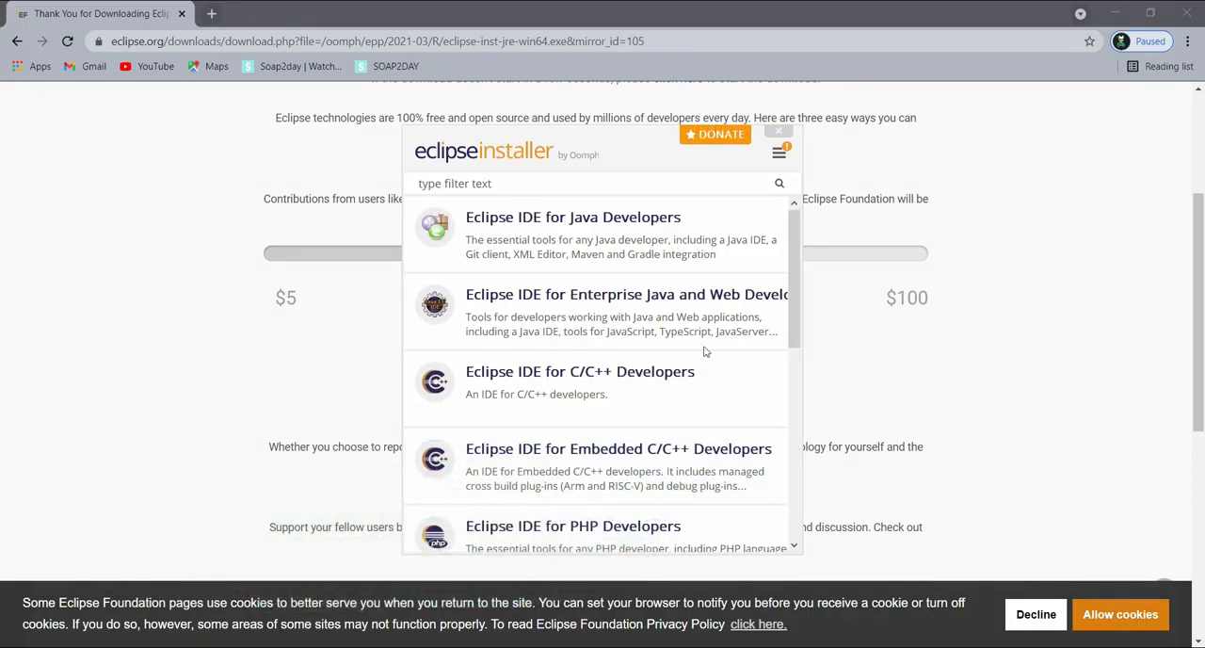
{"action": "left_click", "coordinate": [624, 243]}
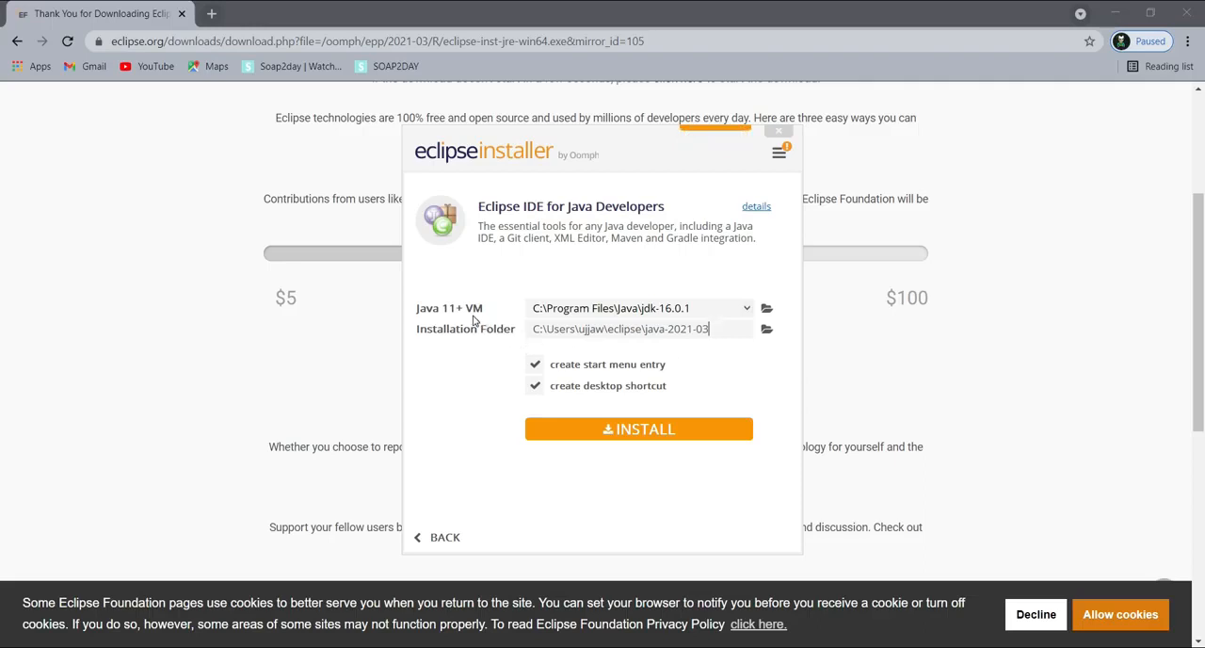
Step: Check the Java VM and installation folder settings, keep jdk-16.0.1, and disable creation of a start menu entry
{"action": "left_click", "coordinate": [699, 311]}
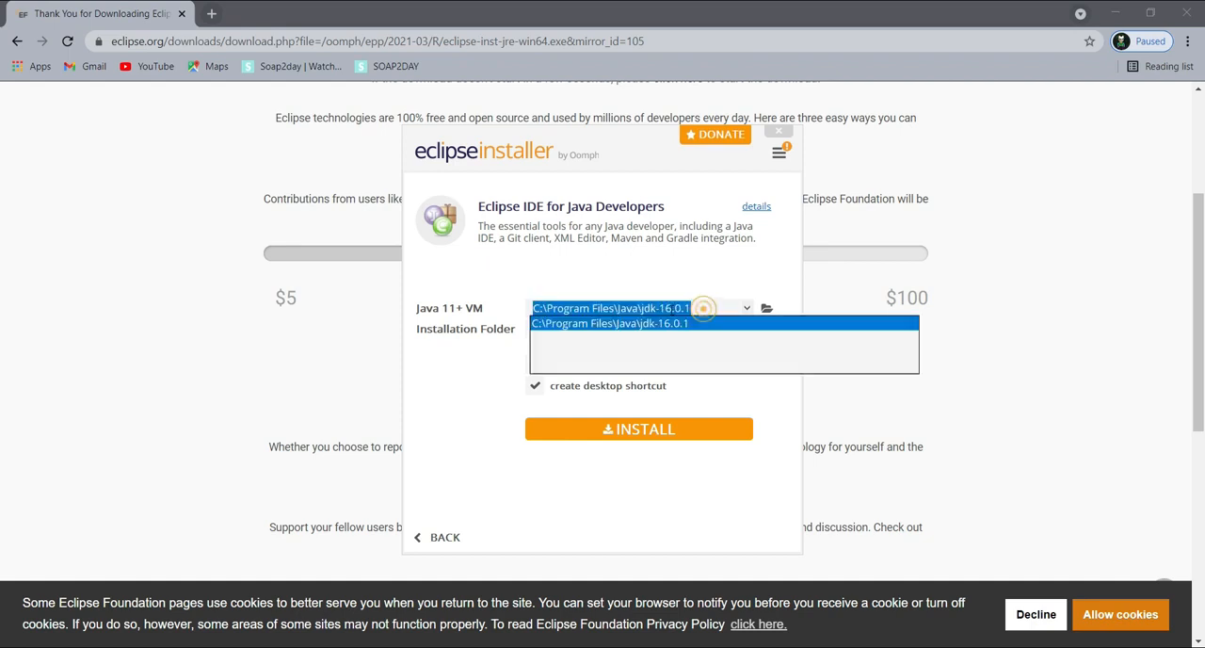
{"action": "left_click", "coordinate": [596, 280]}
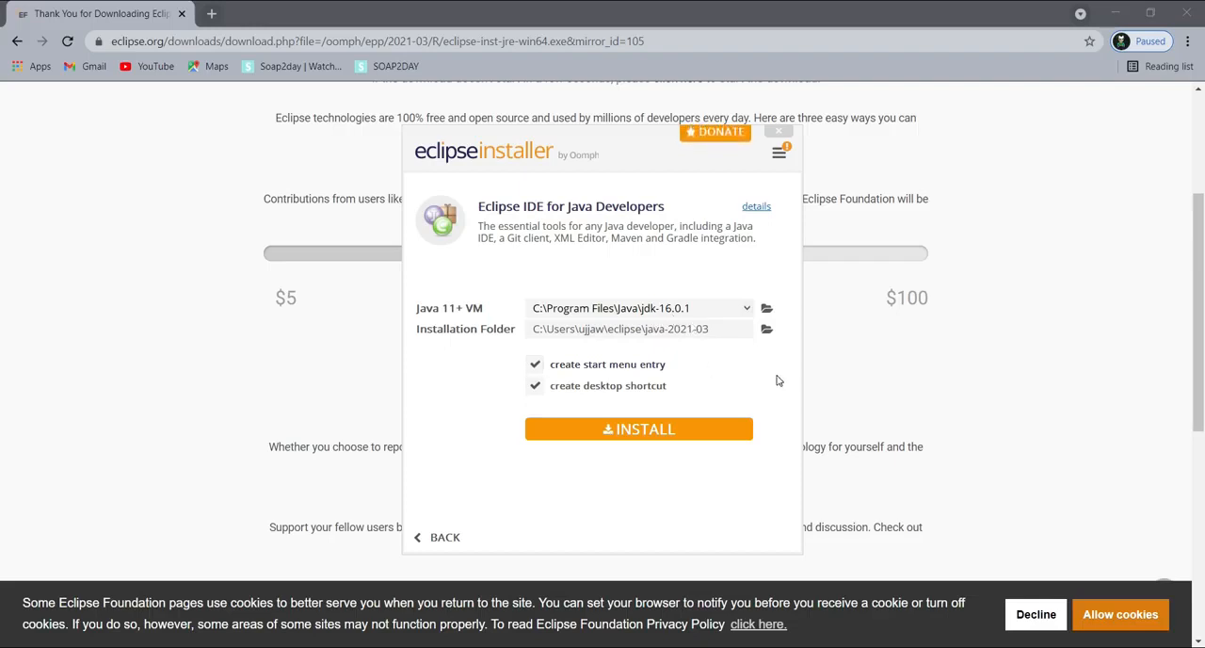
{"action": "left_click_drag", "start_coordinate": [533, 329], "coordinate": [710, 329]}
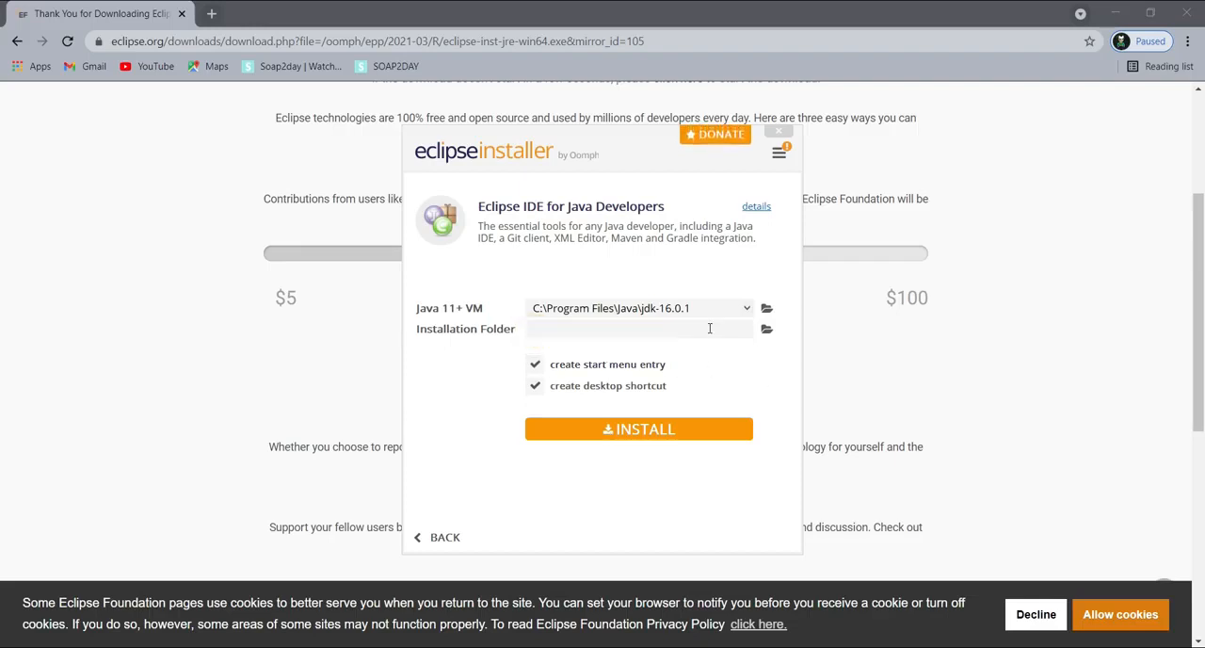
{"action": "left_click", "coordinate": [728, 362]}
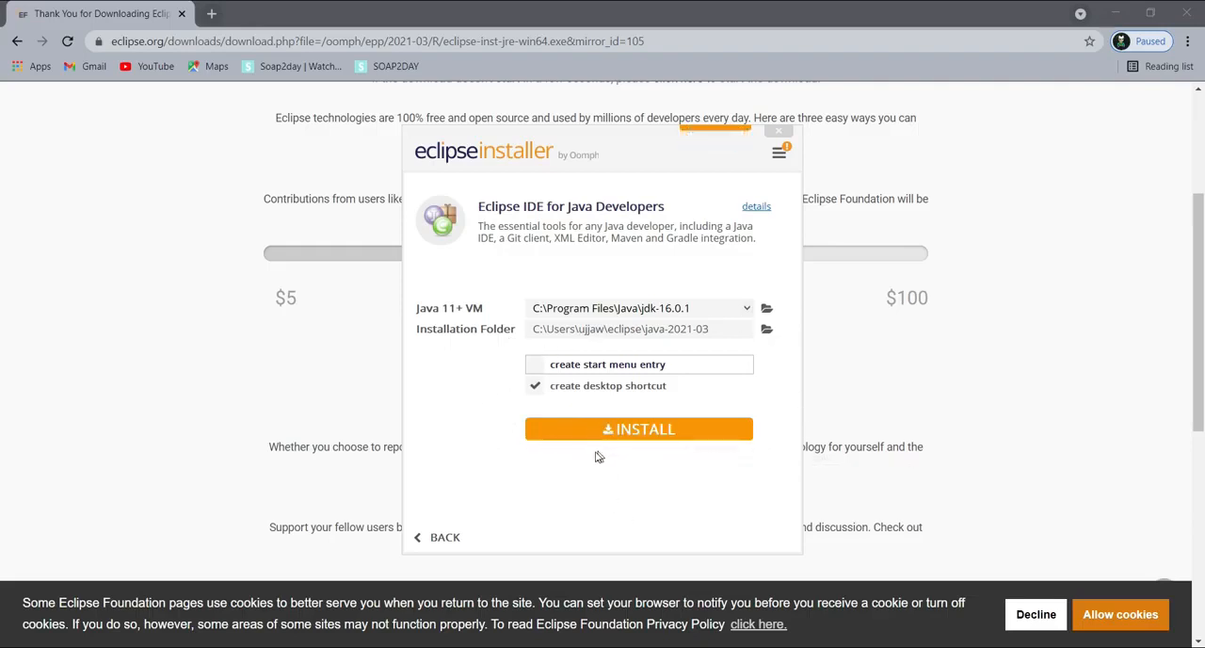
Step: Install Eclipse IDE for Java Developers, accepting the Eclipse Foundation Software User Agreement, and launch it
{"action": "left_click", "coordinate": [624, 435]}
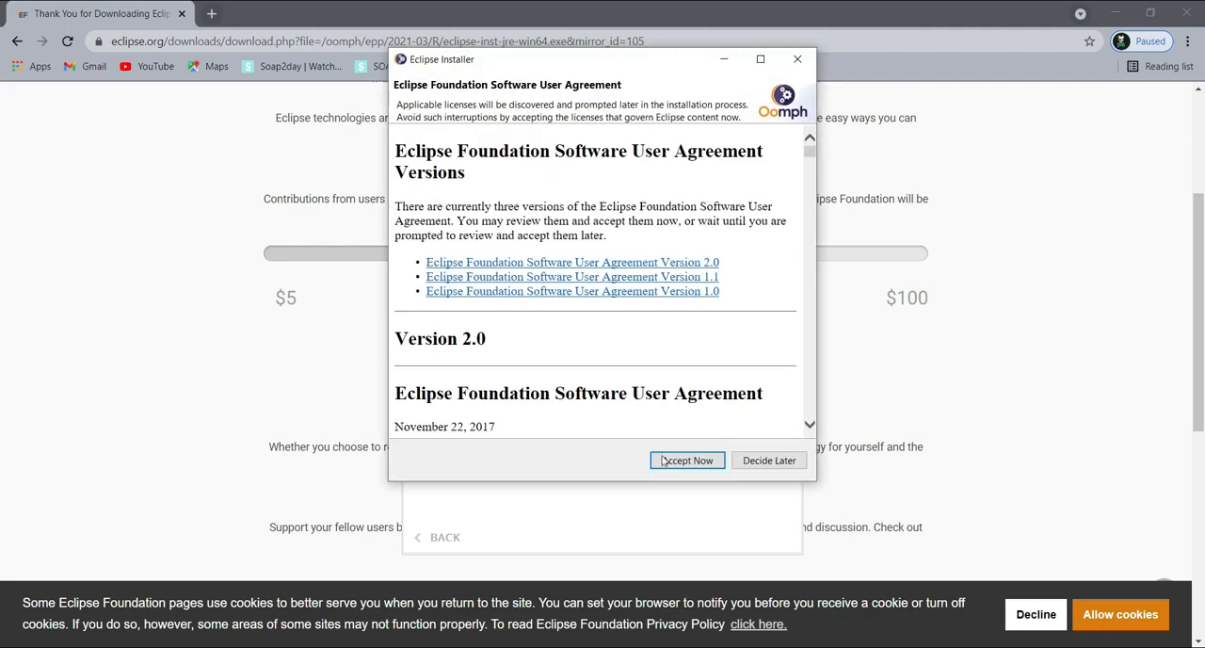
{"action": "left_click", "coordinate": [686, 460]}
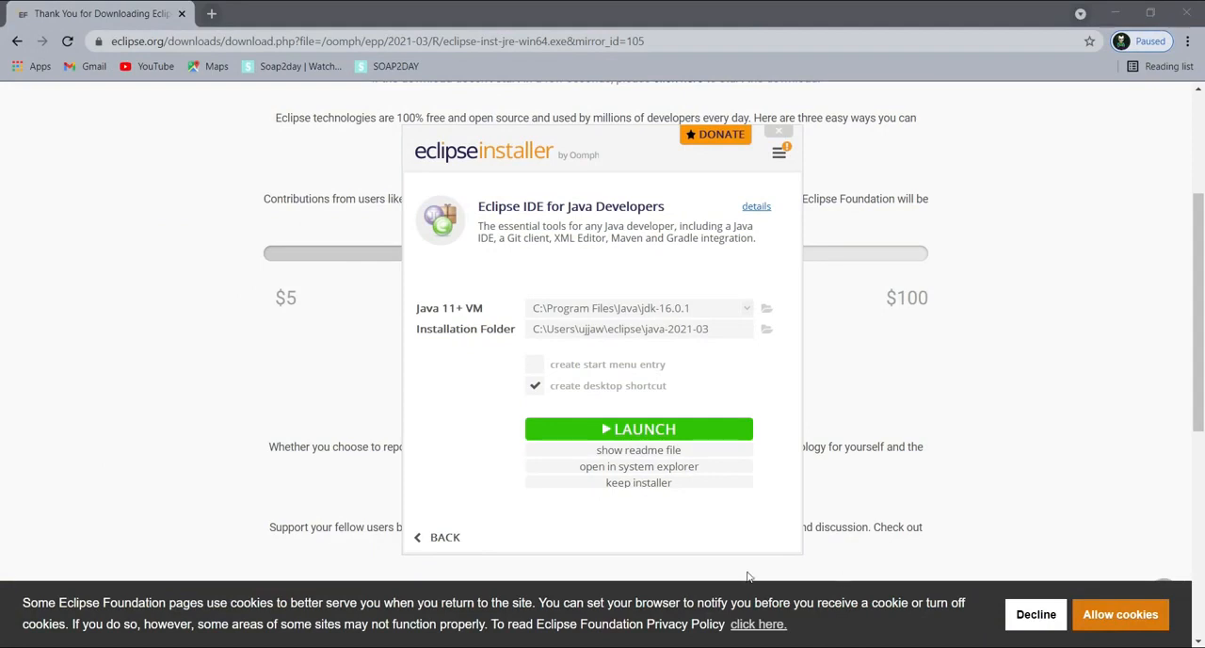
{"action": "left_click", "coordinate": [636, 431]}
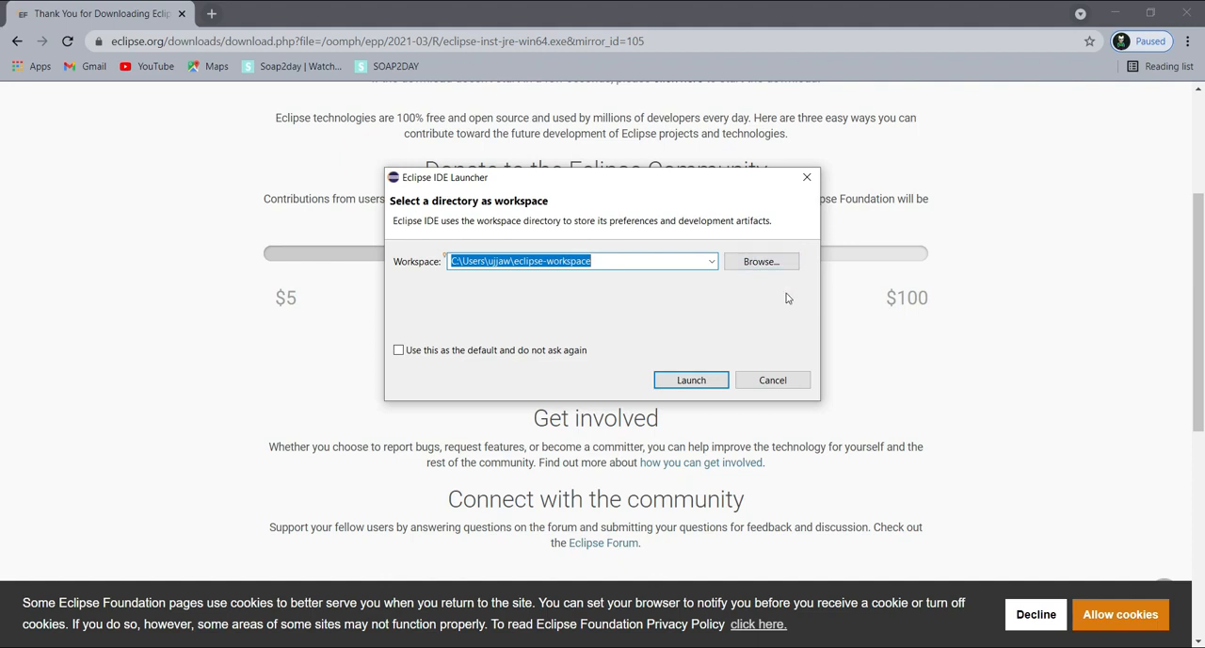
Step: Make the proposed eclipse-workspace folder the default without asking again, and open the IDE in a maximized window
{"action": "left_click", "coordinate": [399, 351]}
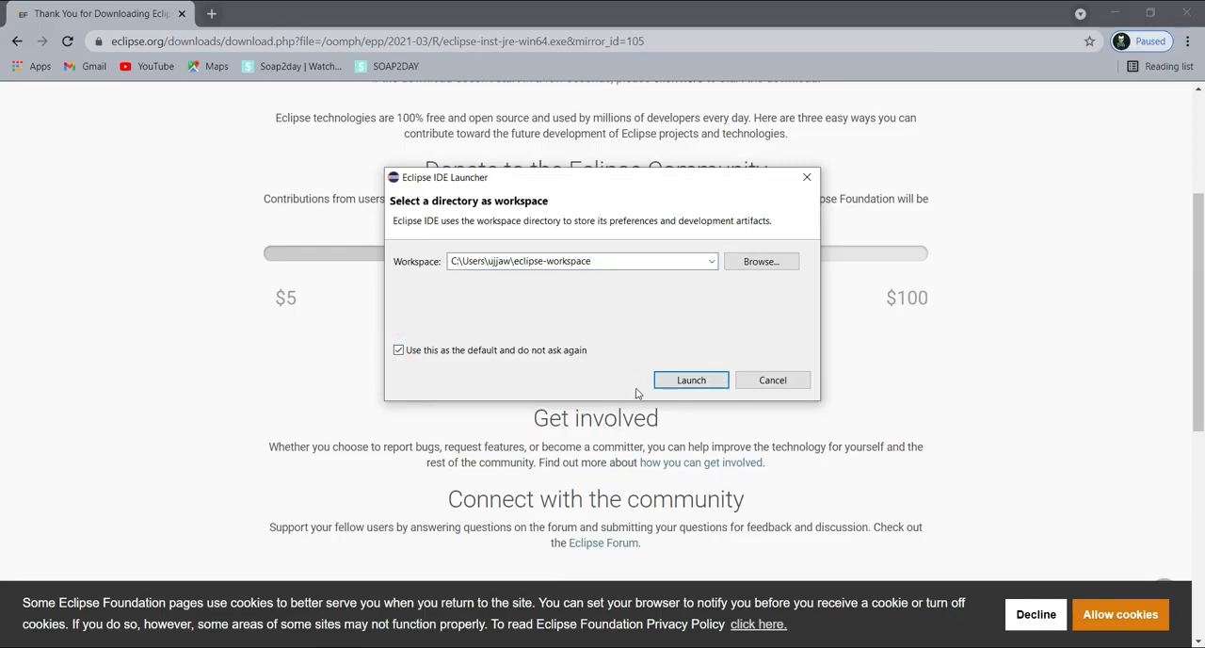
{"action": "left_click", "coordinate": [668, 380]}
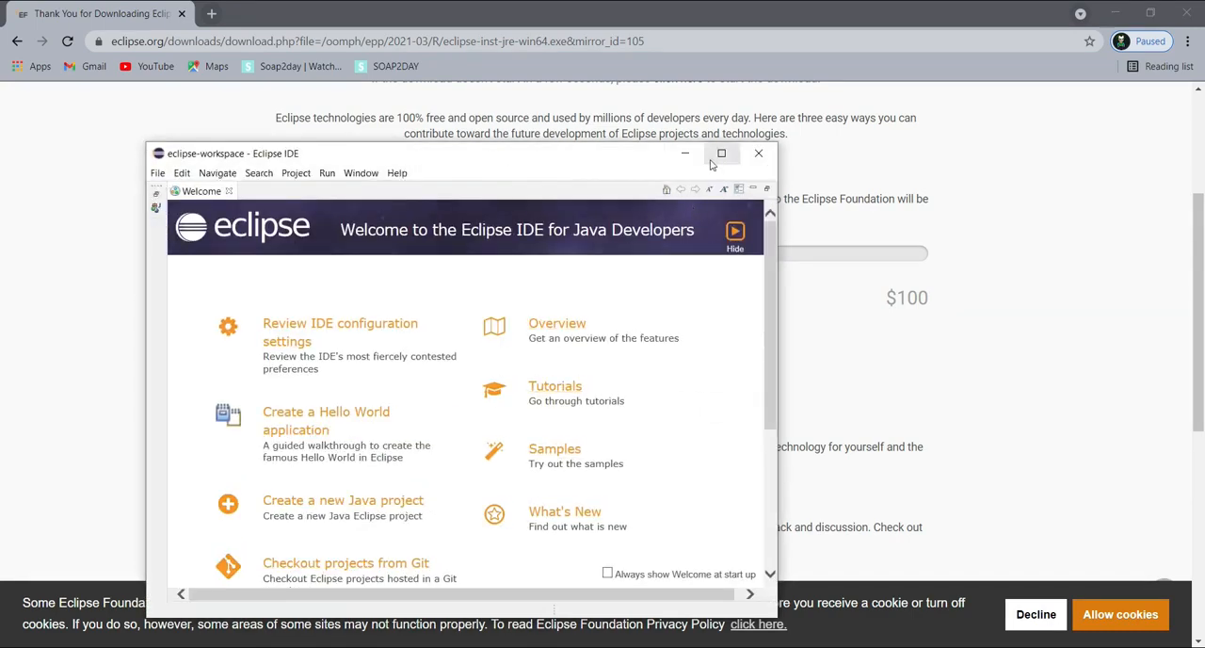
{"action": "left_click", "coordinate": [715, 157]}
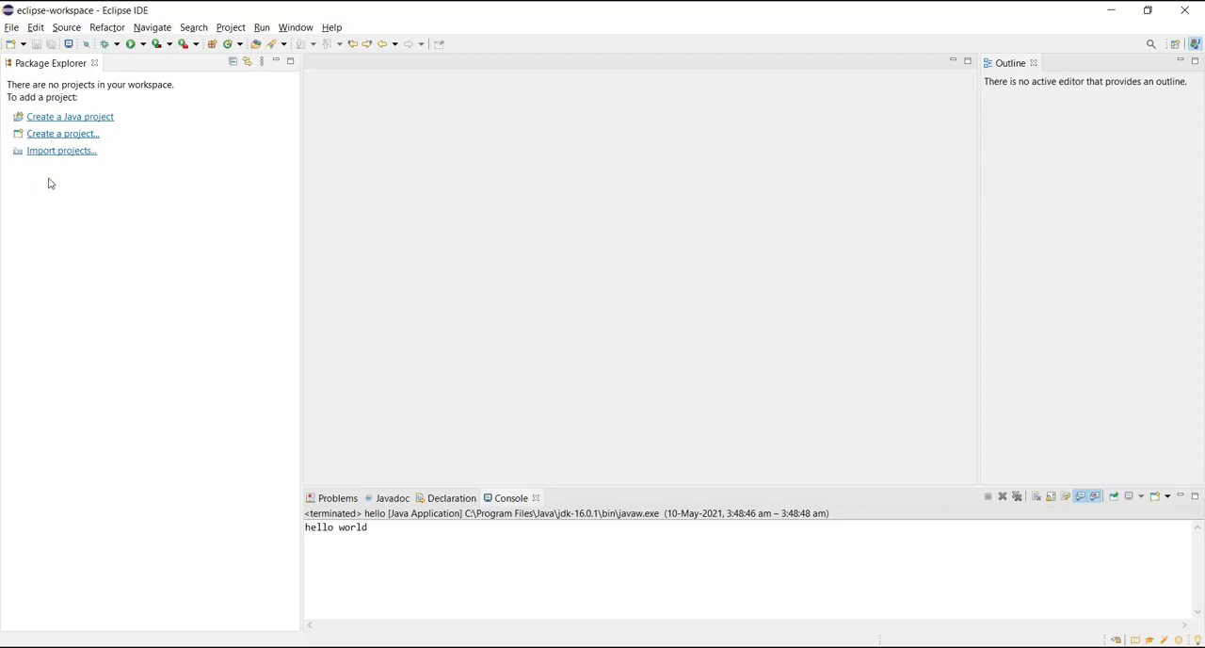
Step: Create a Java project named MyProg, including a module-info.java file for module MyProg with generated comments
{"action": "left_click", "coordinate": [54, 119]}
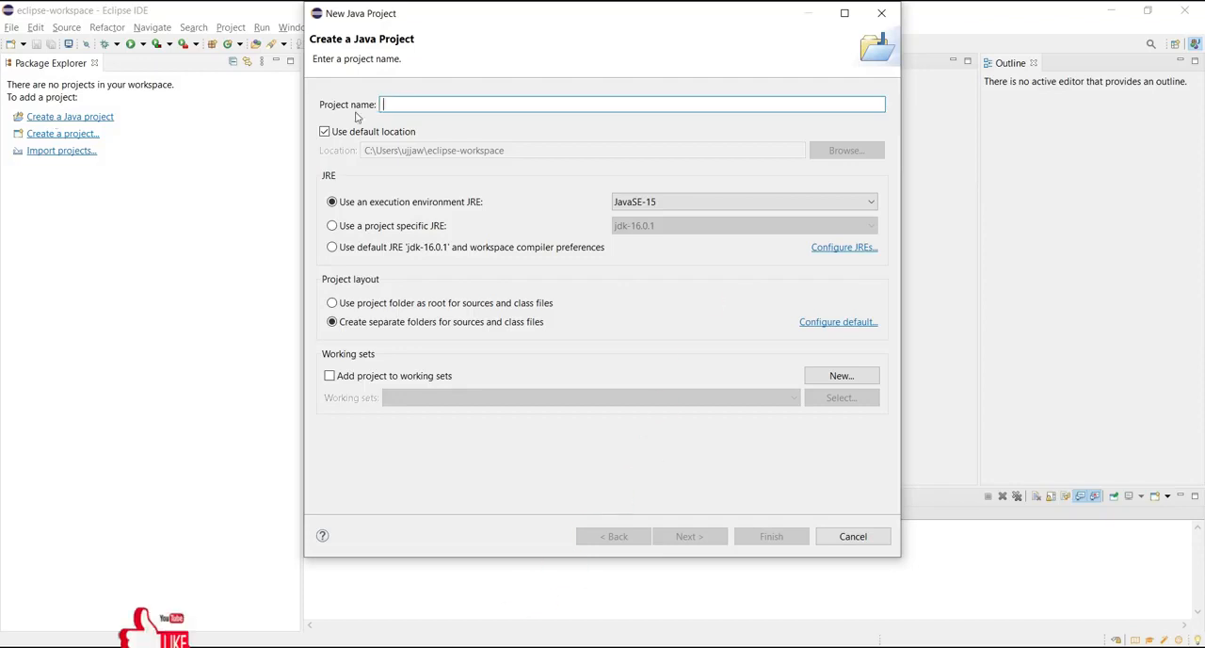
{"action": "type", "text": "MyProg"}
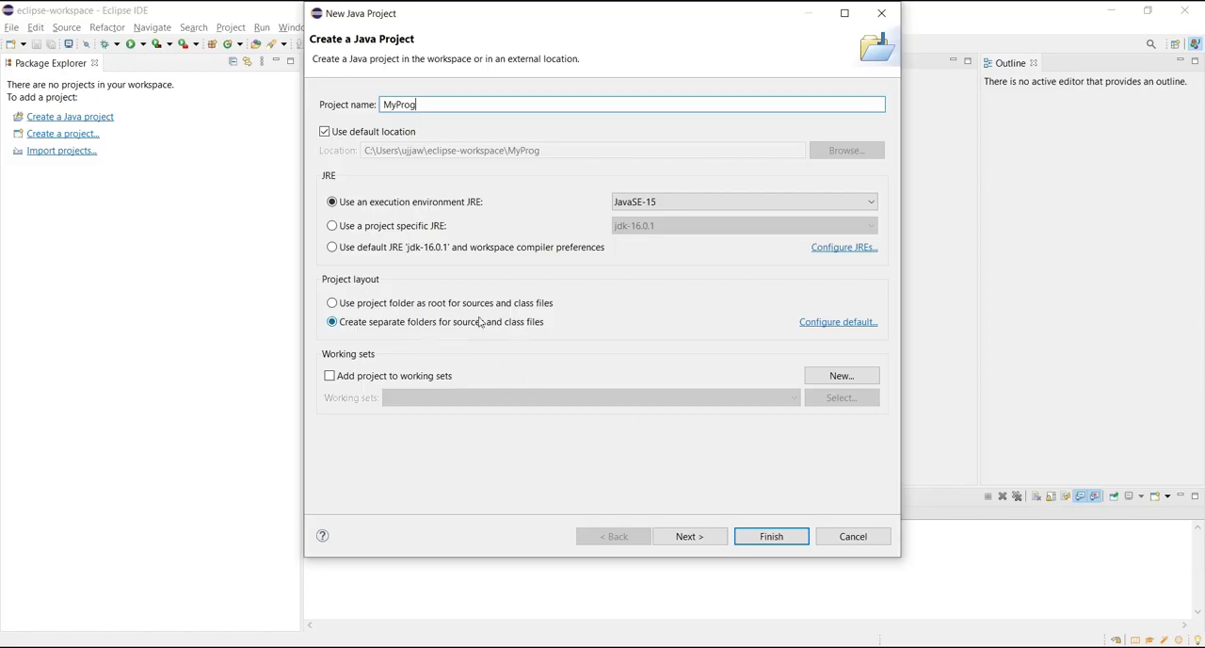
{"action": "left_click", "coordinate": [688, 536]}
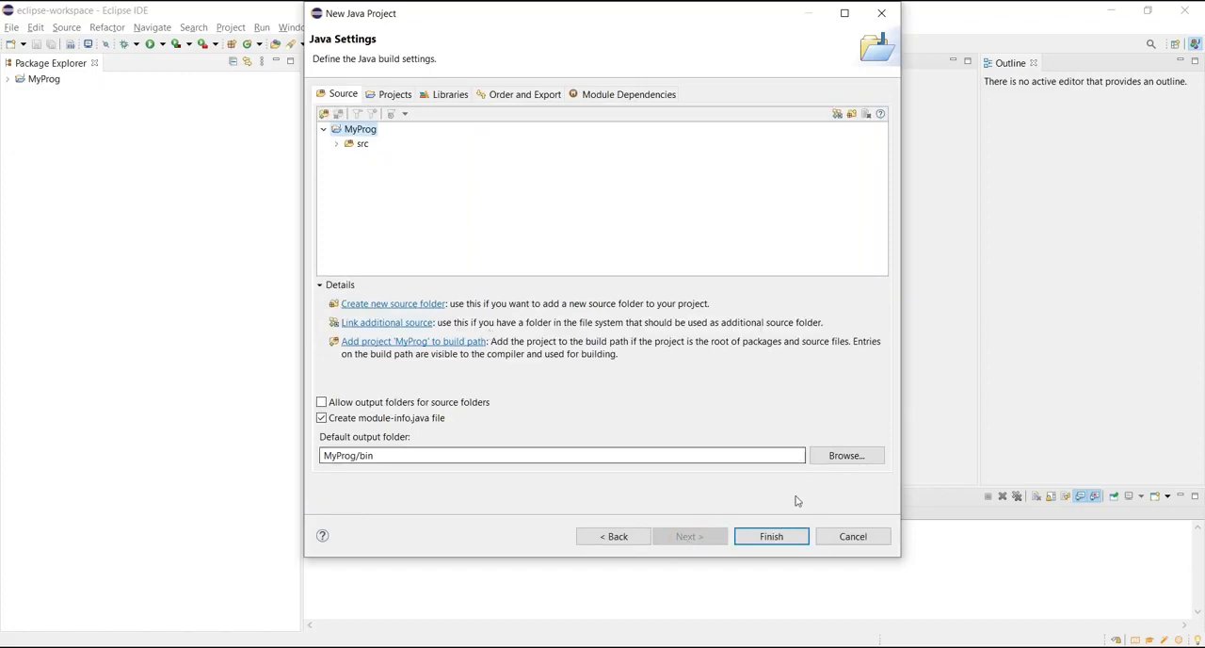
{"action": "left_click", "coordinate": [783, 540]}
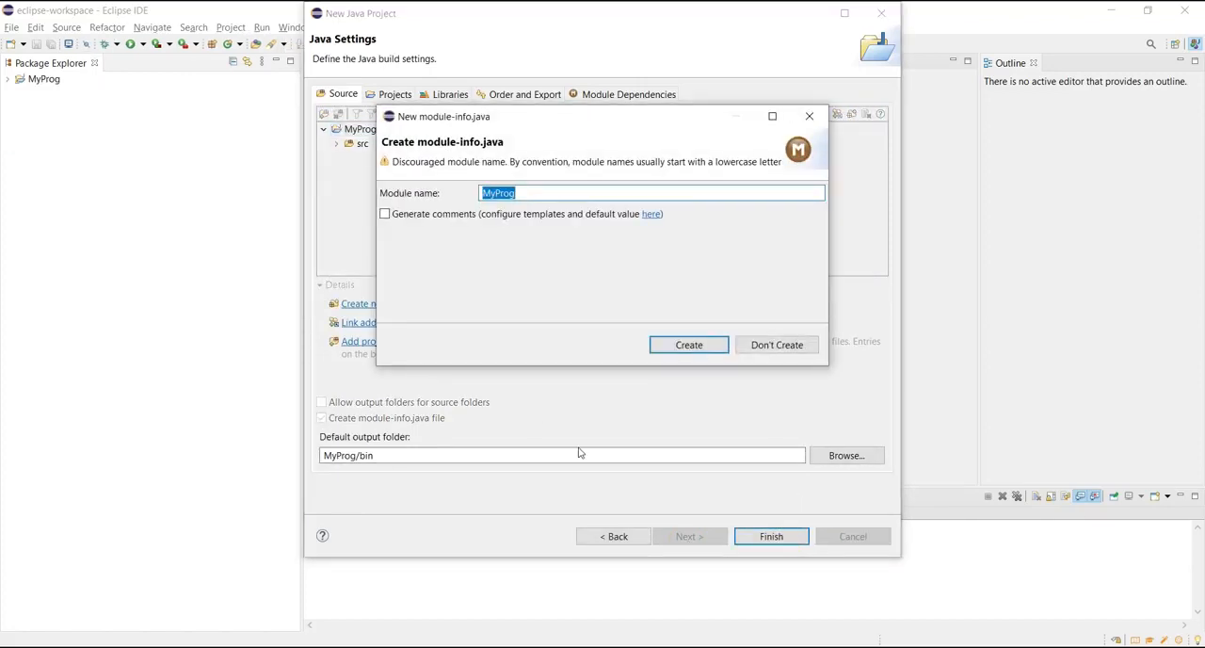
{"action": "left_click", "coordinate": [395, 218]}
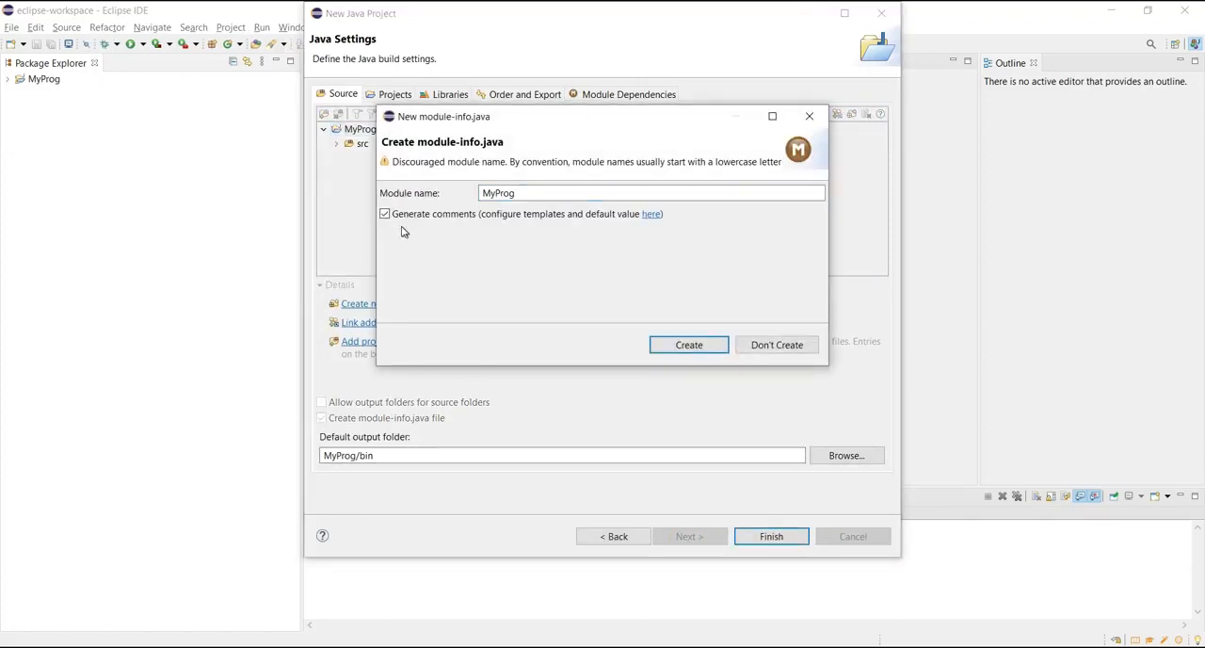
{"action": "left_click", "coordinate": [690, 346]}
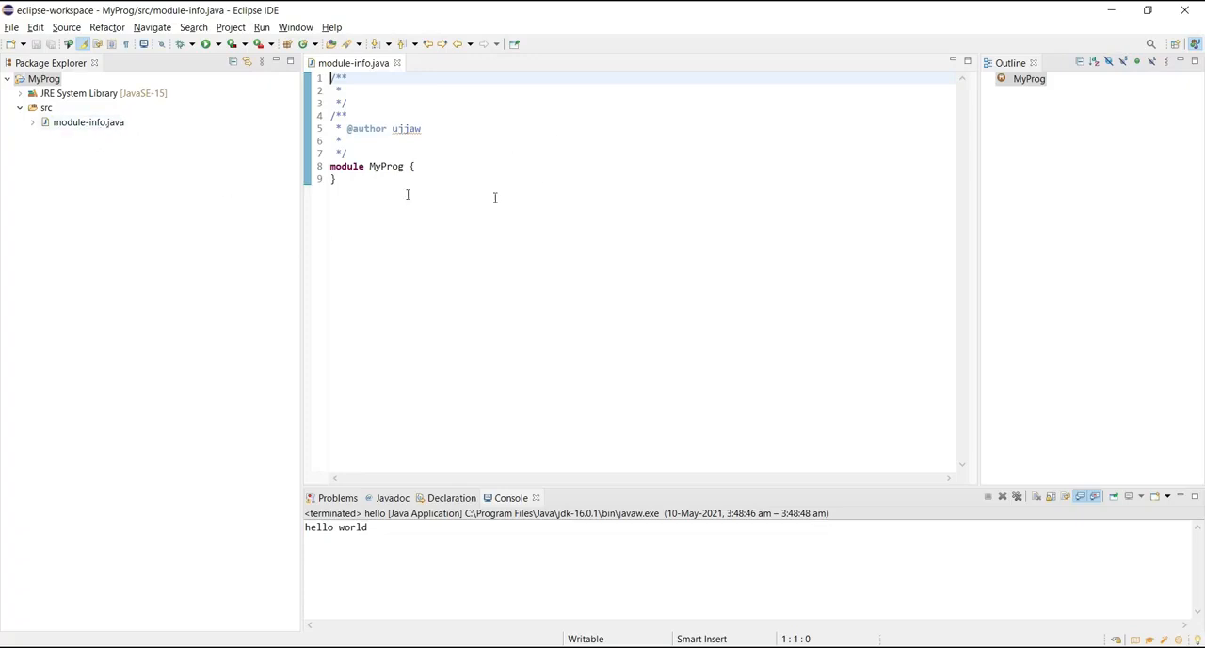
Step: Delete module-info.java from the src folder of the MyProg project
{"action": "right_click", "coordinate": [72, 127]}
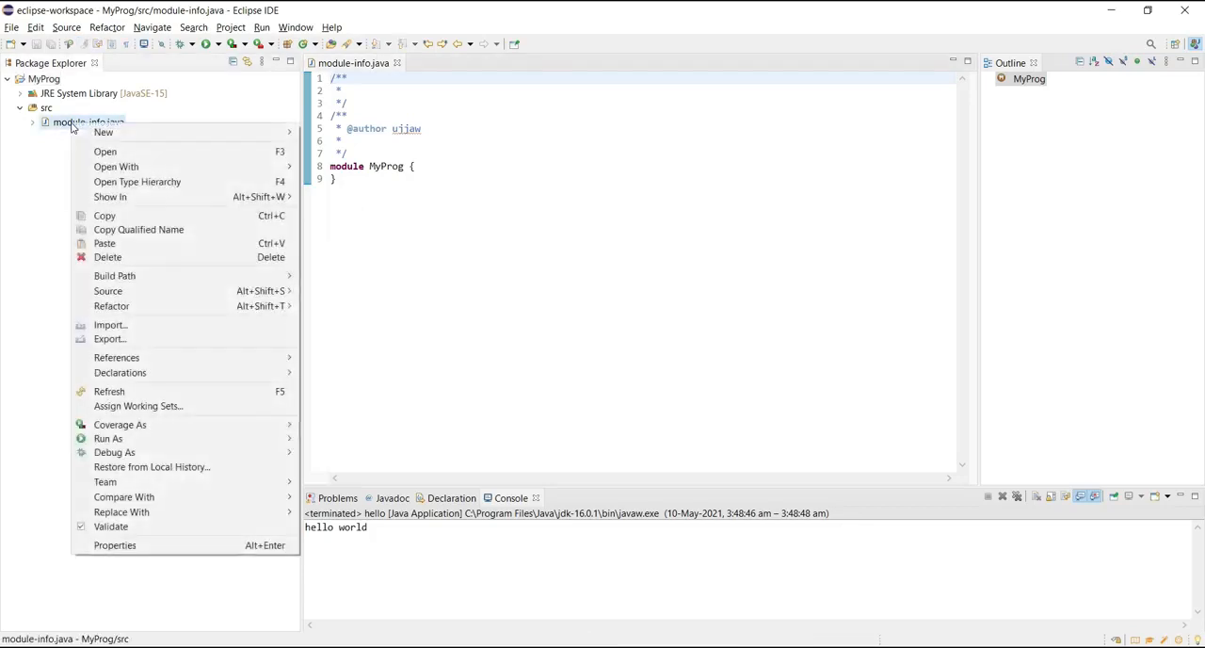
{"action": "left_click", "coordinate": [128, 257]}
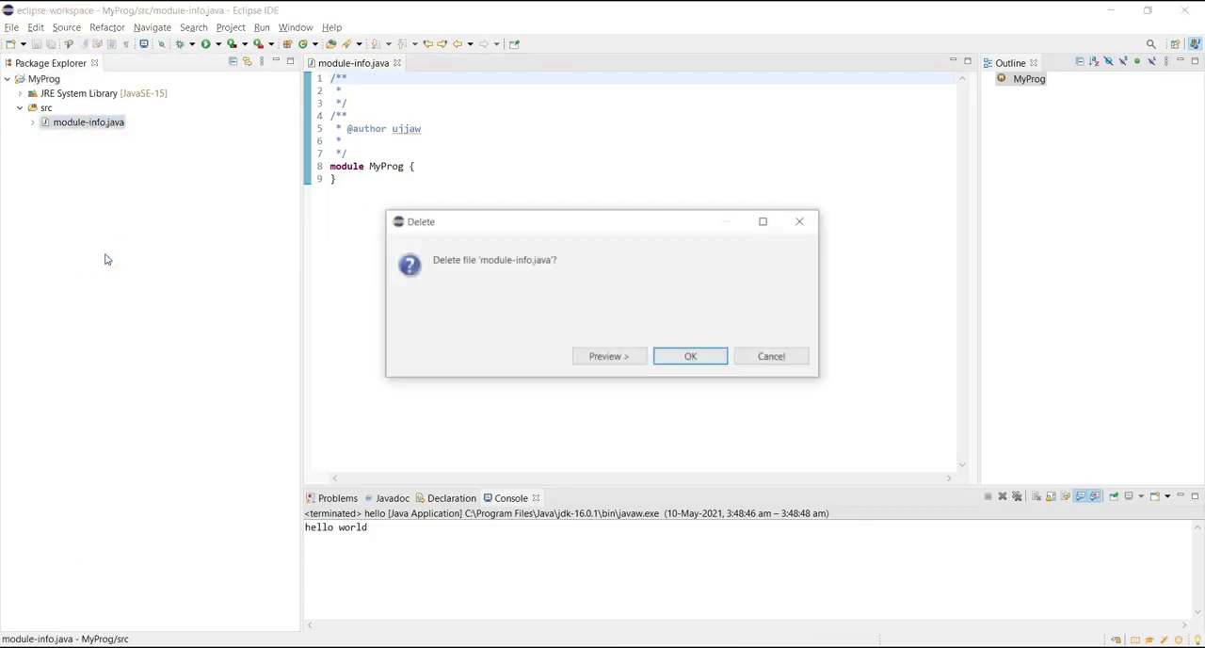
{"action": "left_click", "coordinate": [689, 356]}
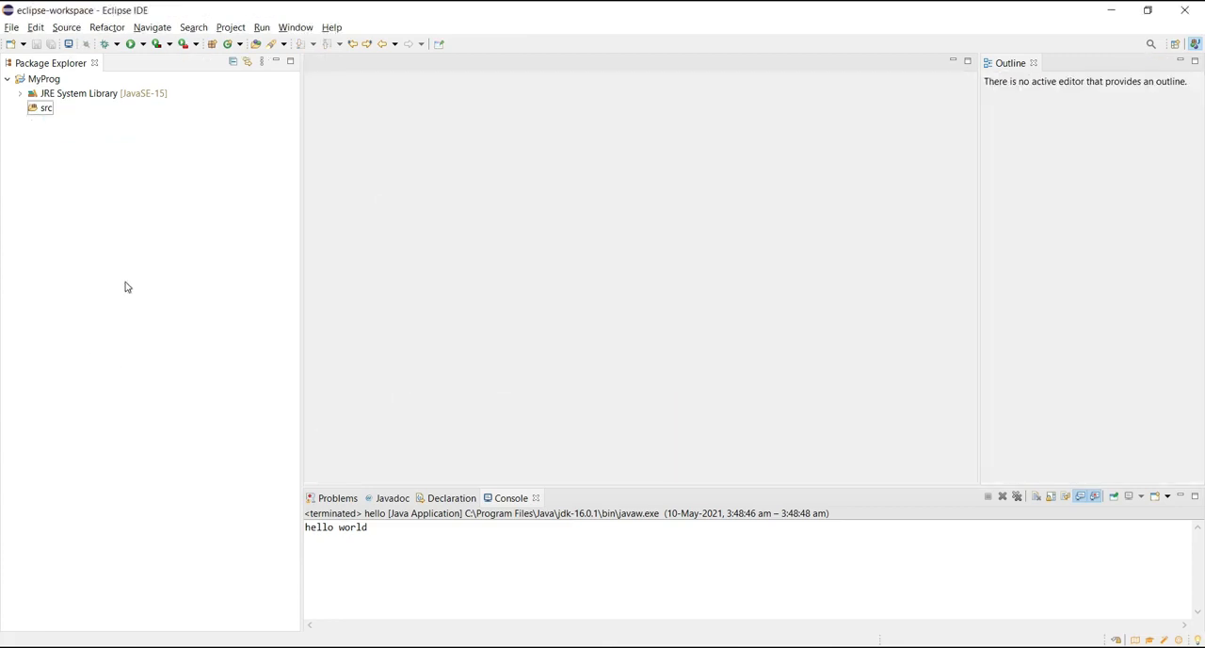
Step: Create a public Java class named Hello in the src folder with a public static void main(String[] args) method stub
{"action": "left_click", "coordinate": [33, 110]}
{"action": "right_click", "coordinate": [33, 113]}
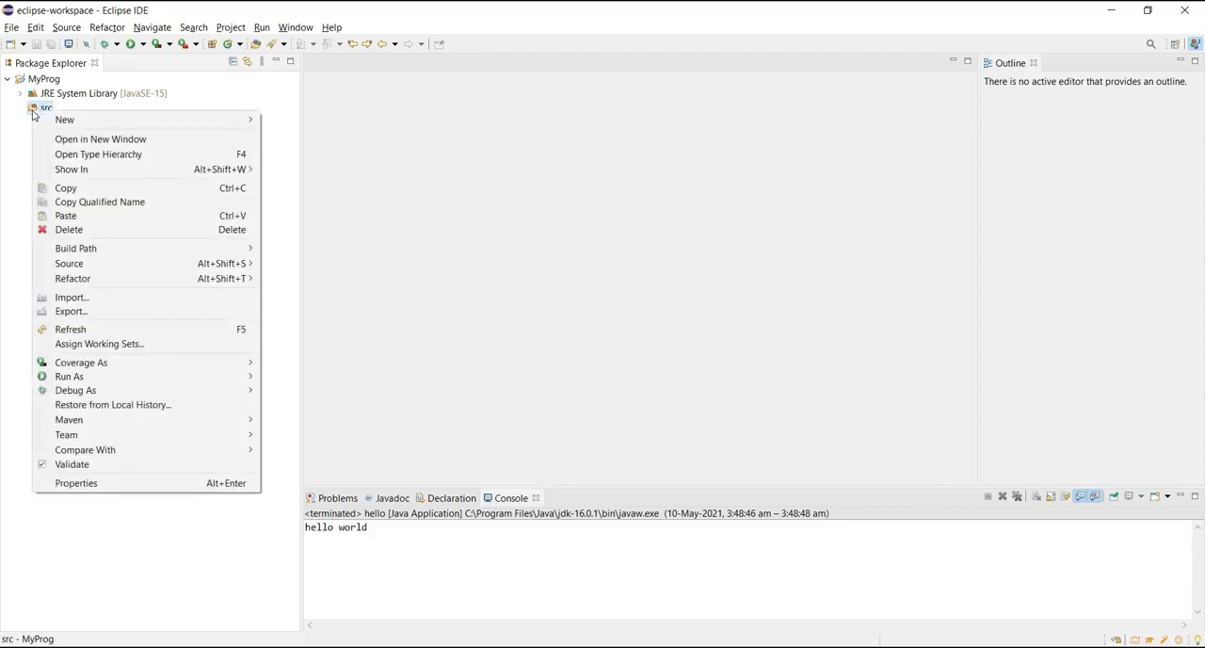
{"action": "mouse_move", "coordinate": [45, 118]}
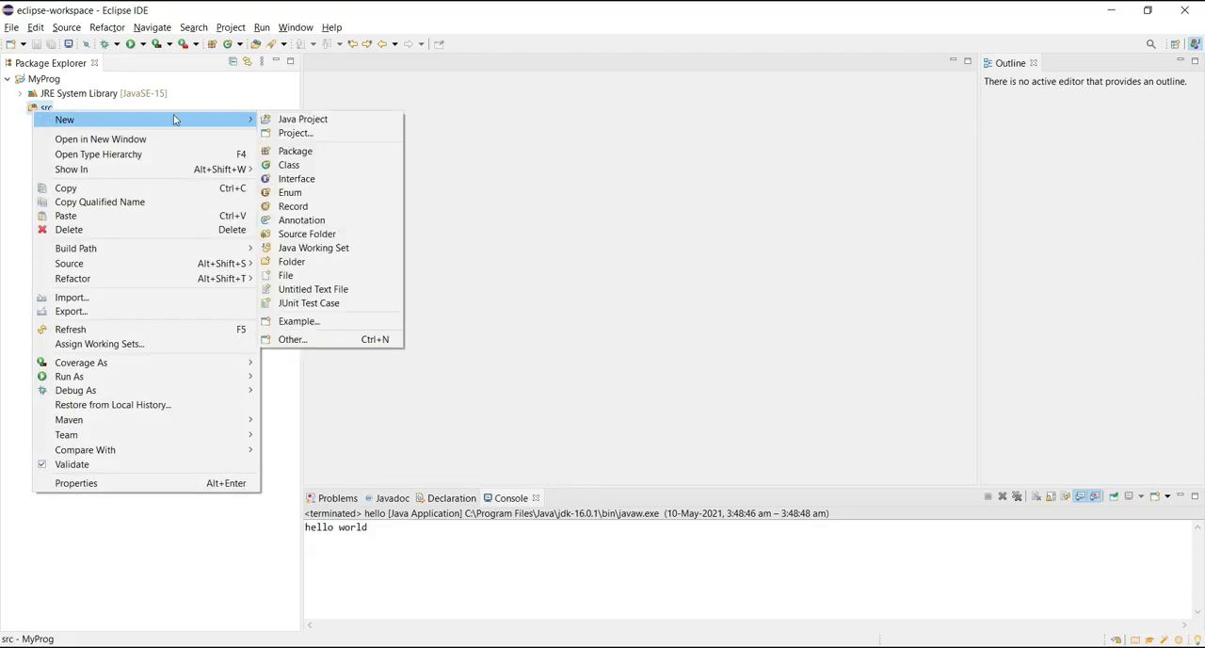
{"action": "left_click", "coordinate": [306, 164]}
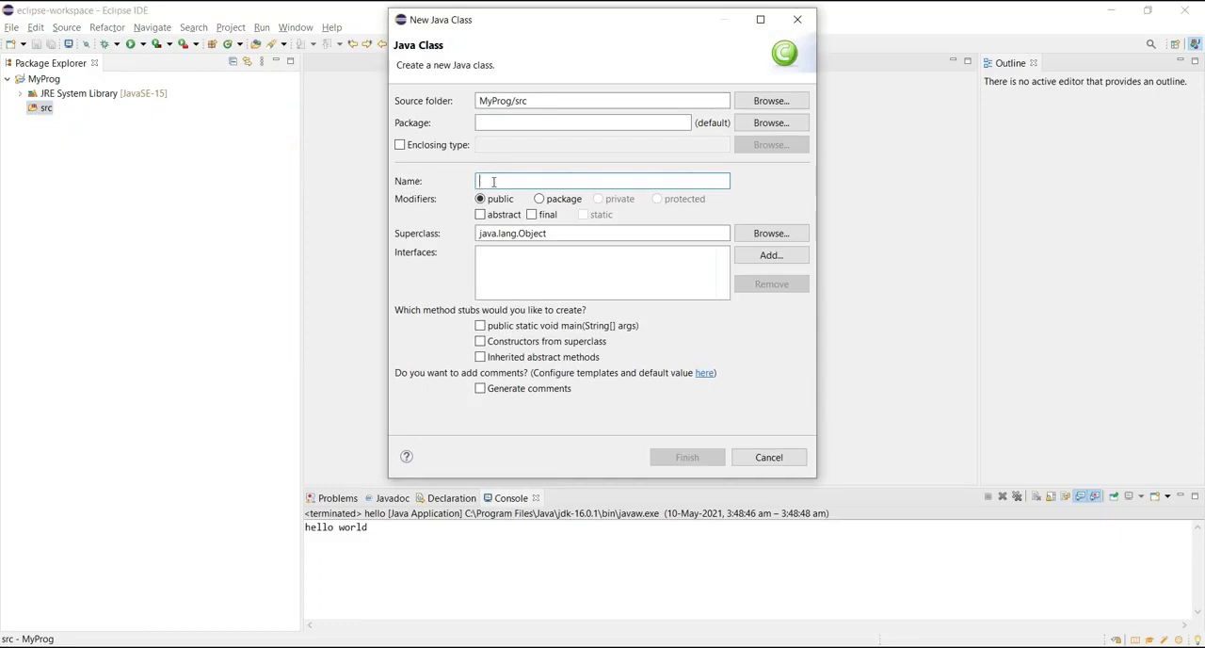
{"action": "type", "text": "Hello"}
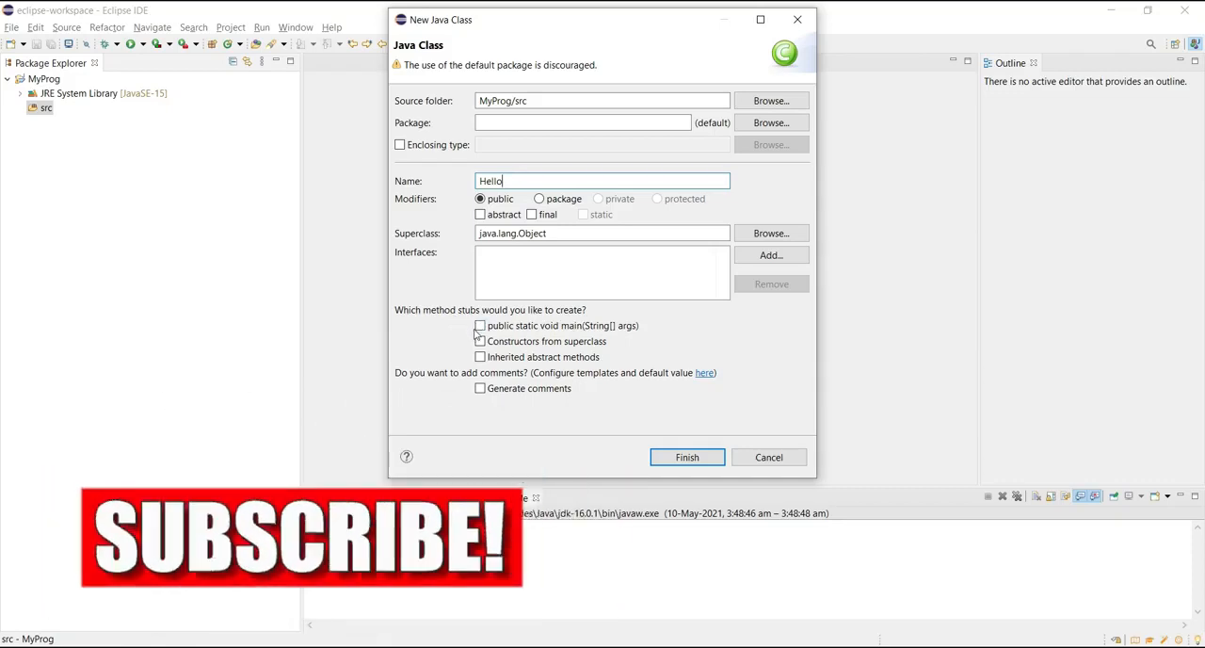
{"action": "left_click", "coordinate": [480, 327]}
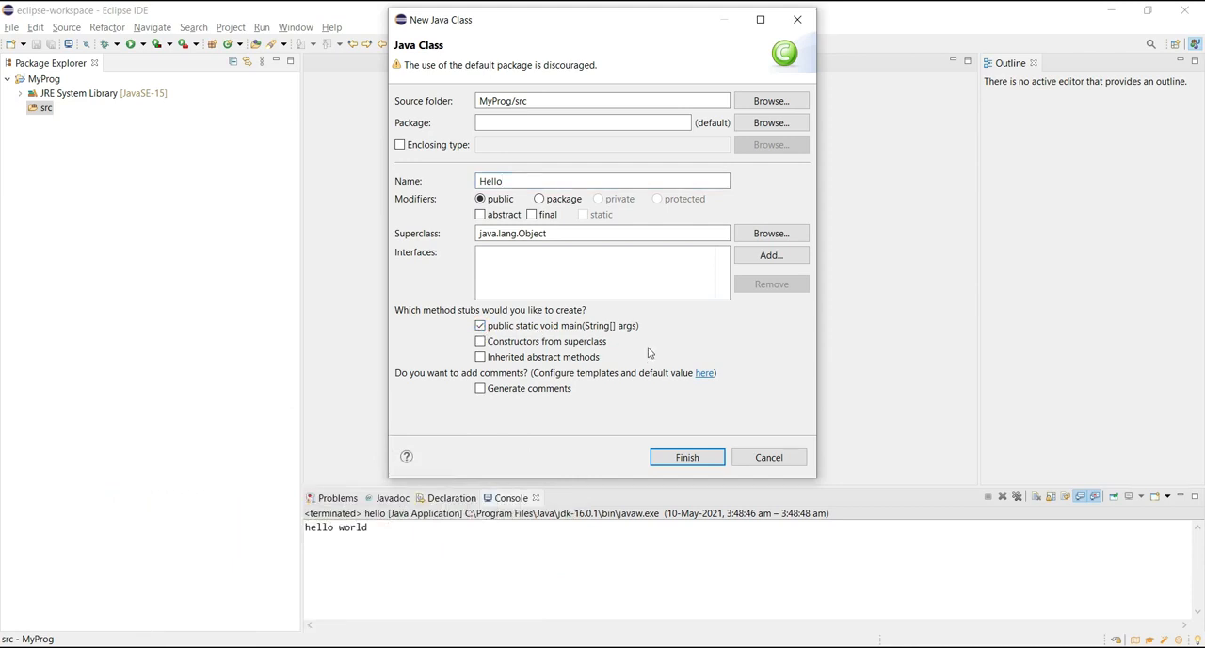
{"action": "left_click", "coordinate": [687, 458]}
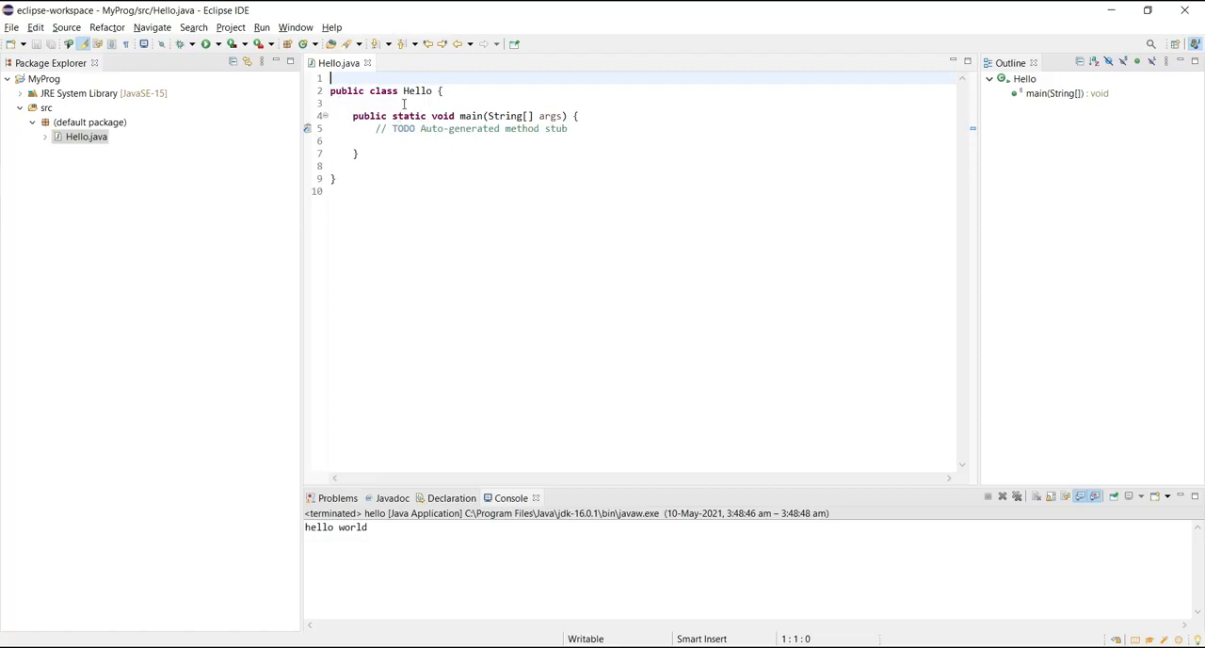
Step: Highlight the Hello class name and the main method signature, and delete the auto-generated TODO comment inside main
{"action": "left_click_drag", "start_coordinate": [400, 91], "coordinate": [439, 91]}
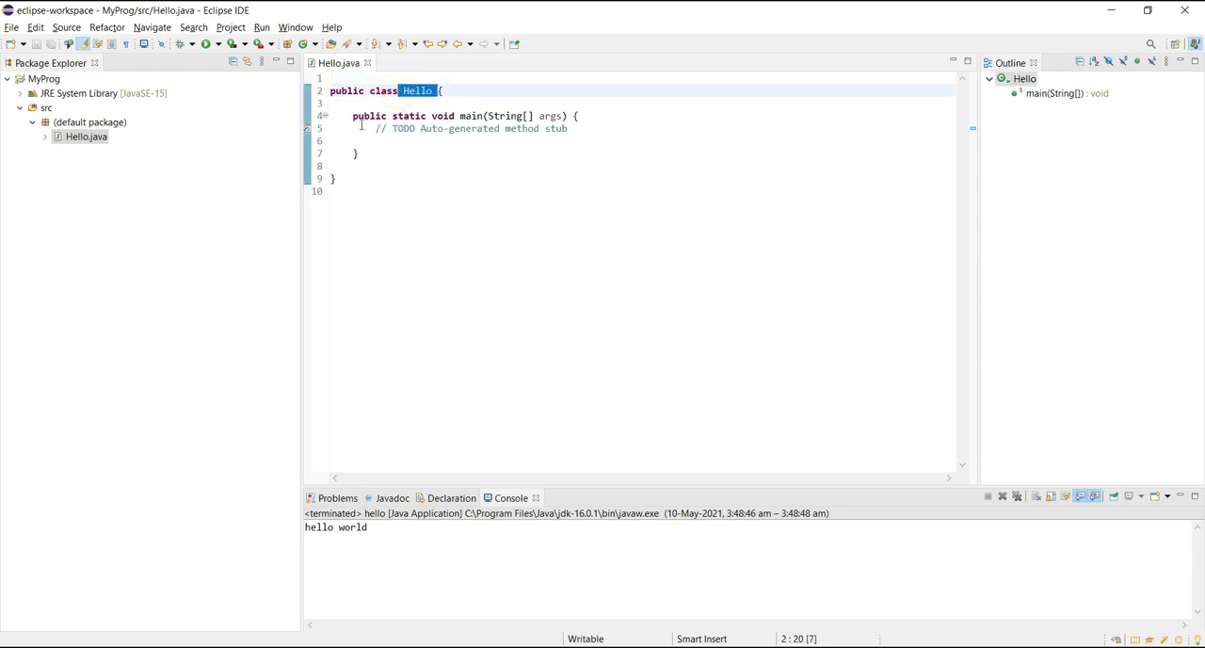
{"action": "left_click_drag", "start_coordinate": [353, 116], "coordinate": [573, 116]}
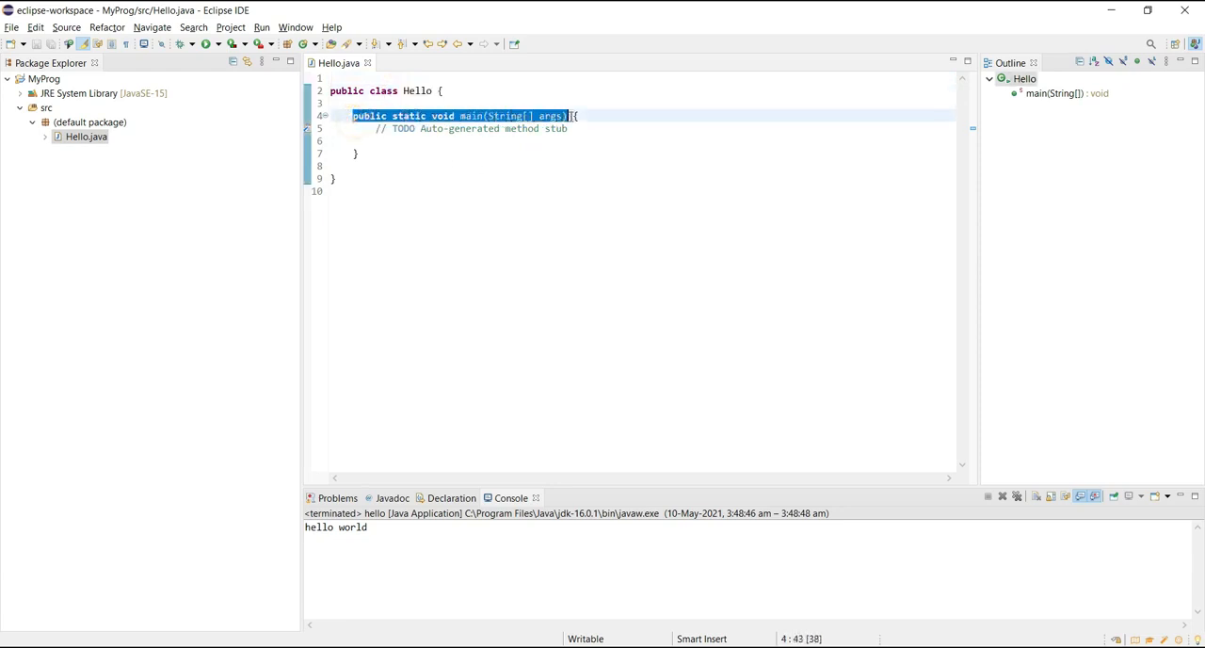
{"action": "left_click", "coordinate": [383, 147]}
{"action": "left_click_drag", "start_coordinate": [375, 128], "coordinate": [572, 129]}
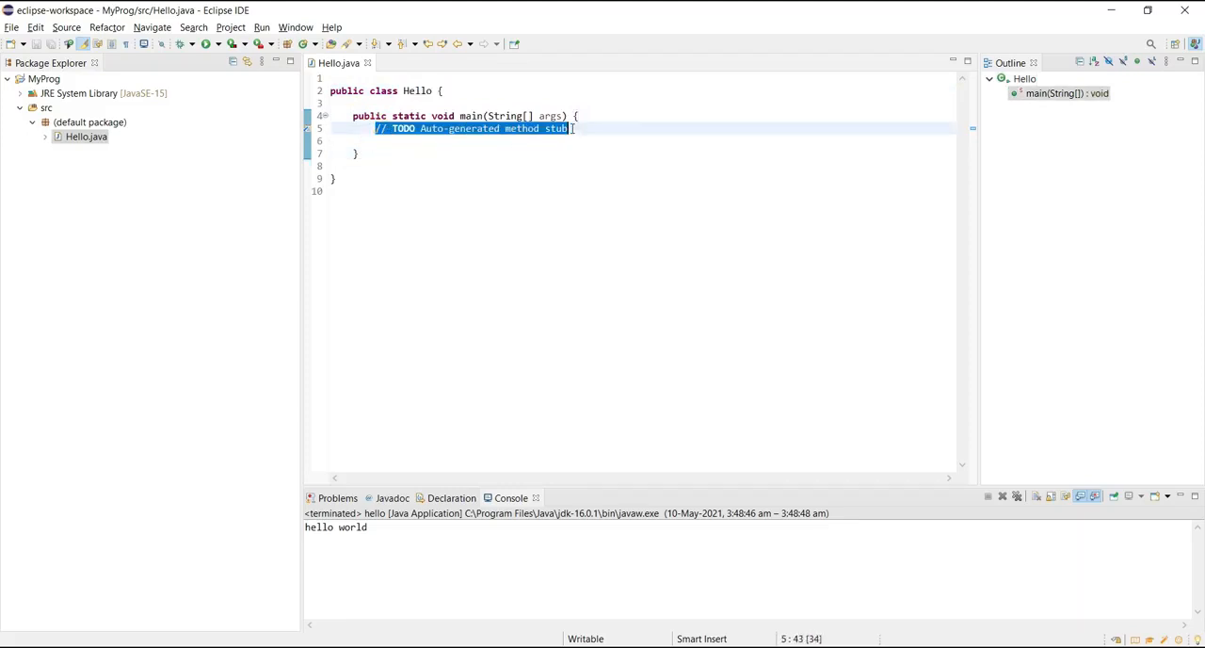
{"action": "key", "text": "Delete"}
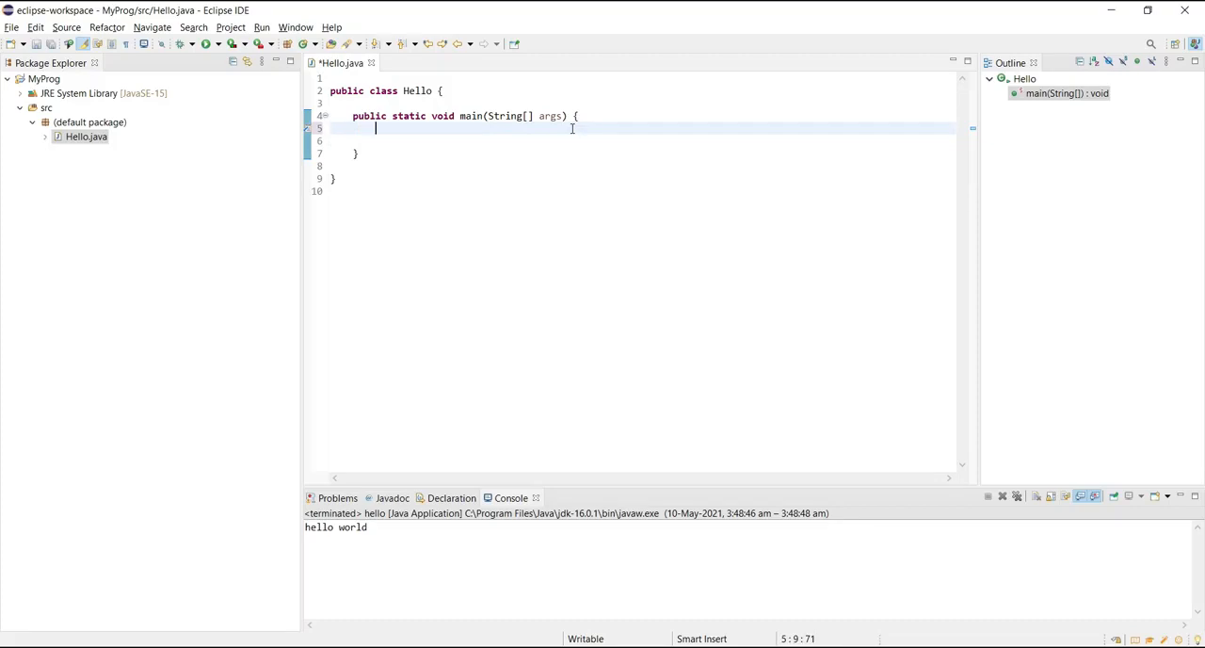
Step: Write the statement System.out.println("Hello World"); inside the main method of Hello.java
{"action": "type", "text": "System.out"}
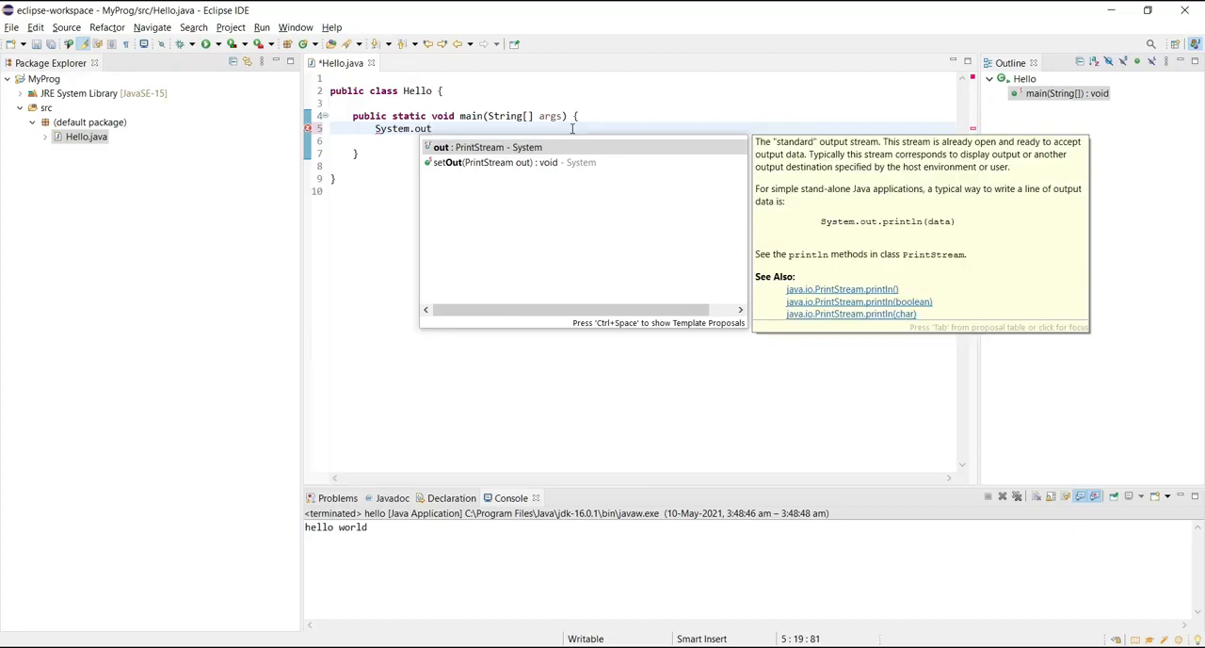
{"action": "type", "text": ".p"}
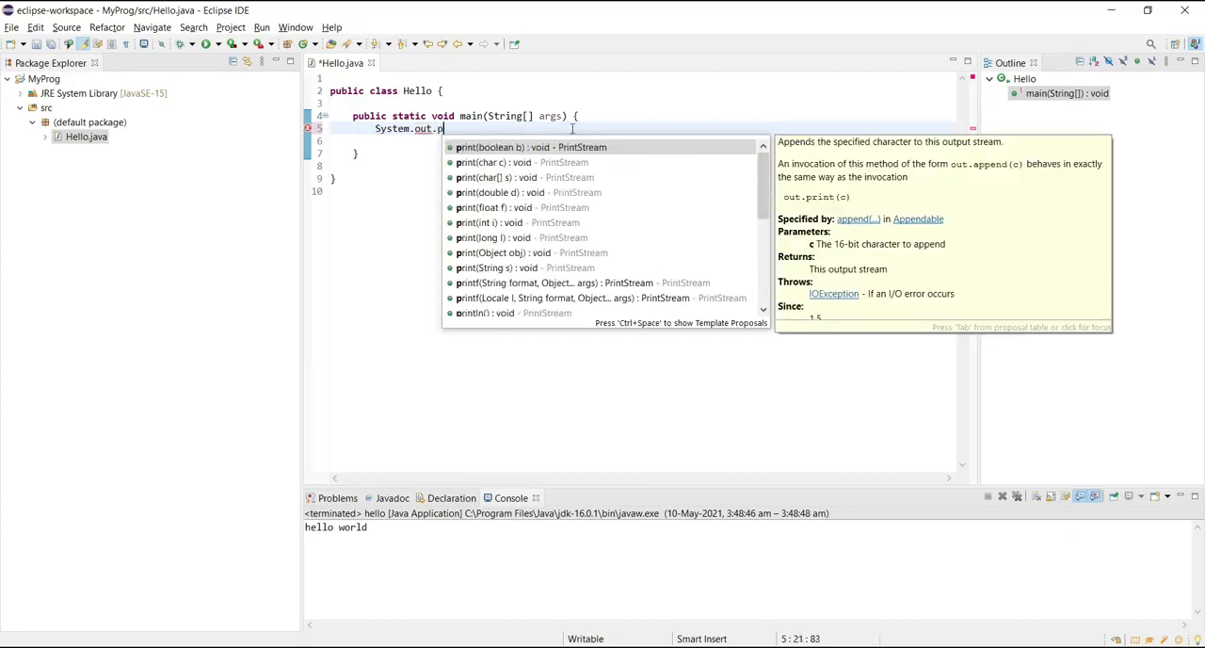
{"action": "type", "text": "rint"}
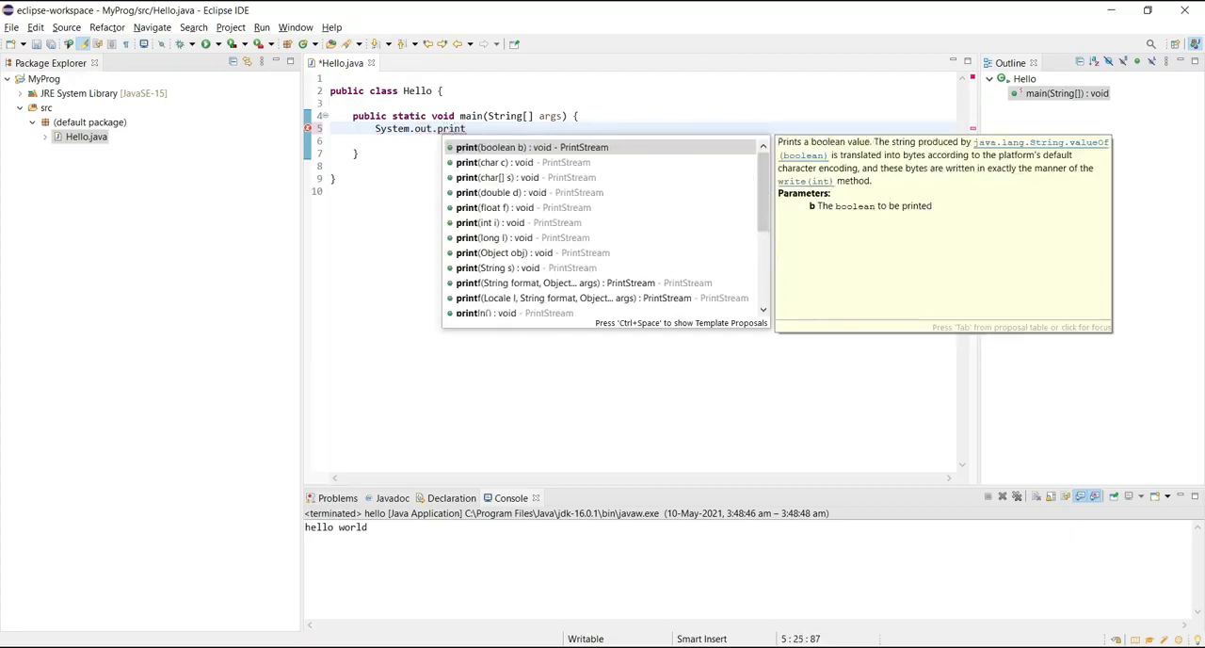
{"action": "type", "text": "ln"}
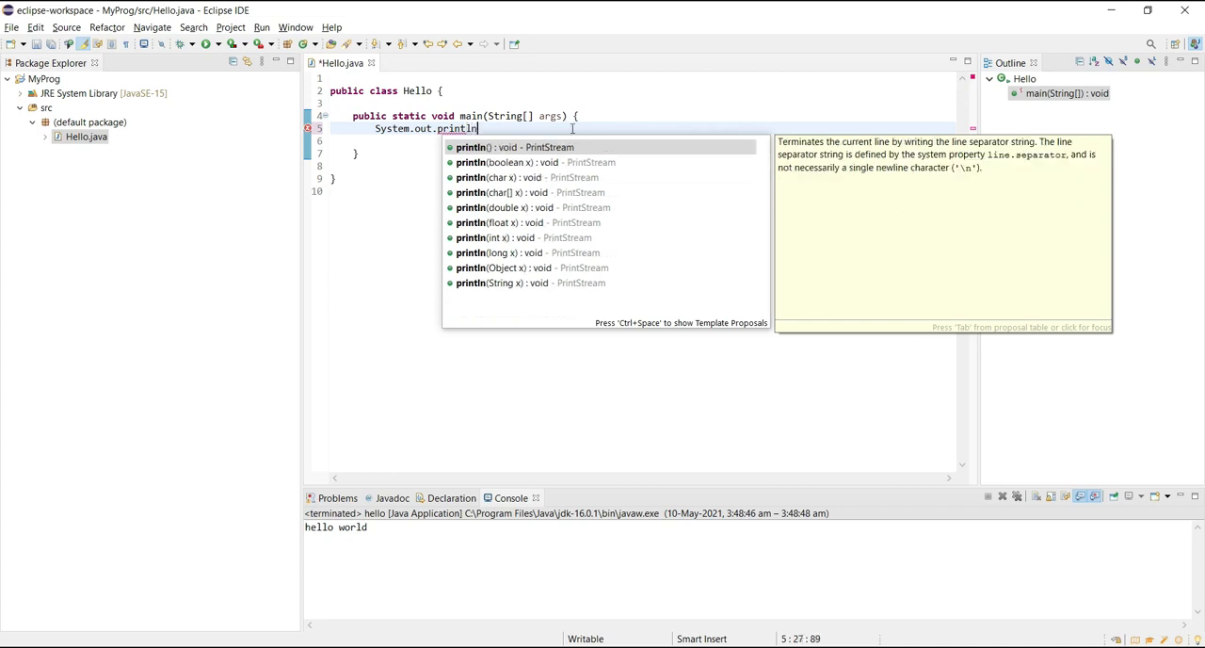
{"action": "type", "text": "("}
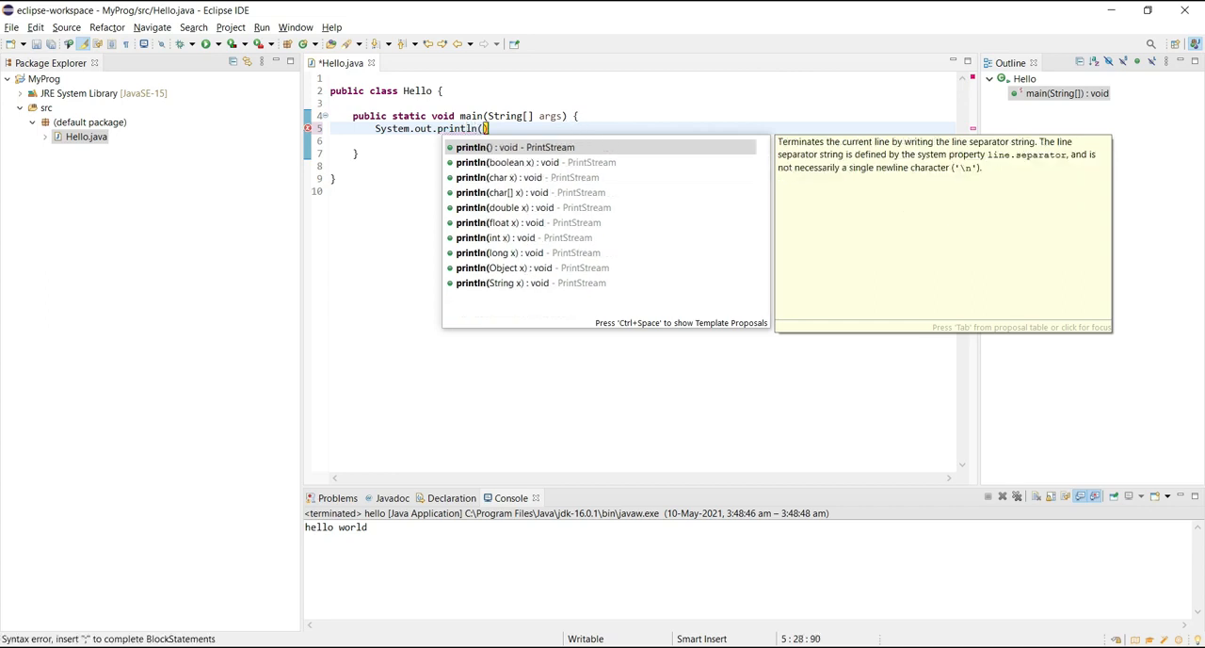
{"action": "type", "text": "\""}
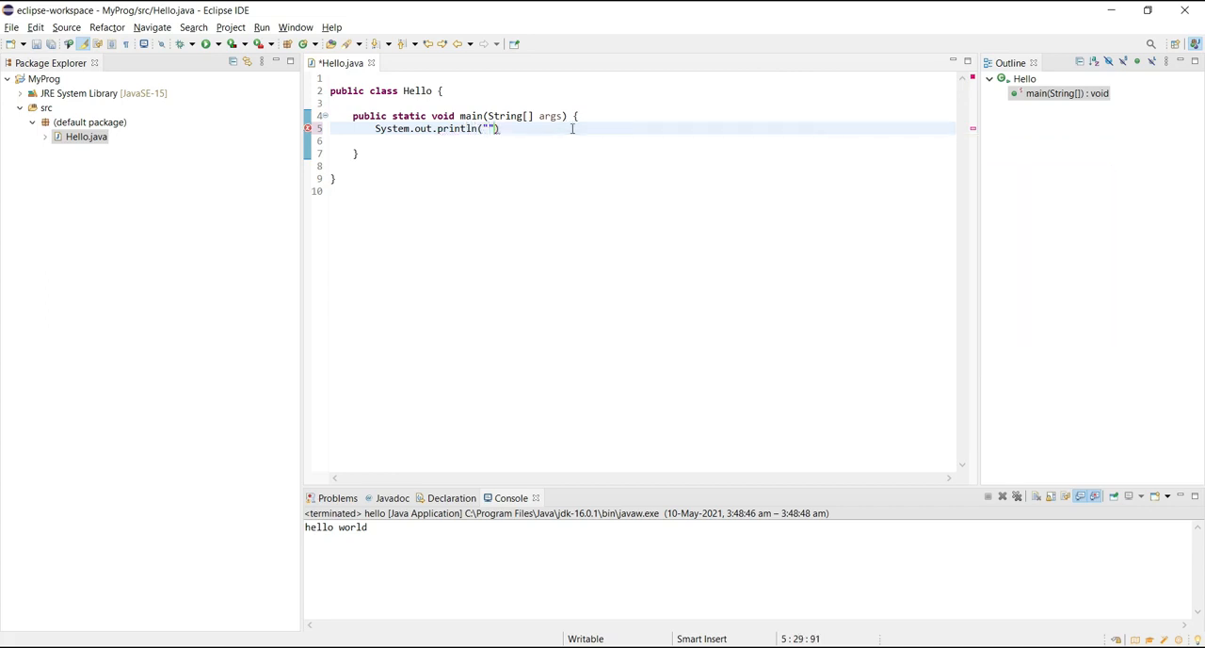
{"action": "type", "text": "Hello World\");"}
Step: Run Hello.java as a Java application, saving the file before launch
{"action": "right_click", "coordinate": [490, 184]}
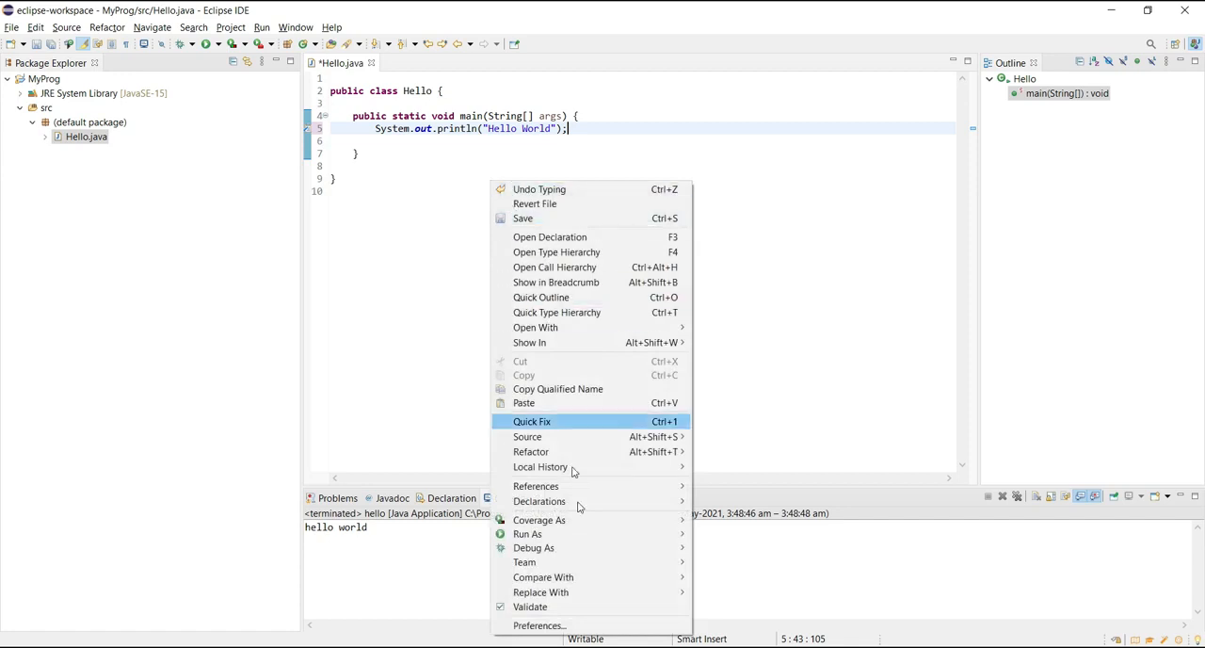
{"action": "mouse_move", "coordinate": [571, 538]}
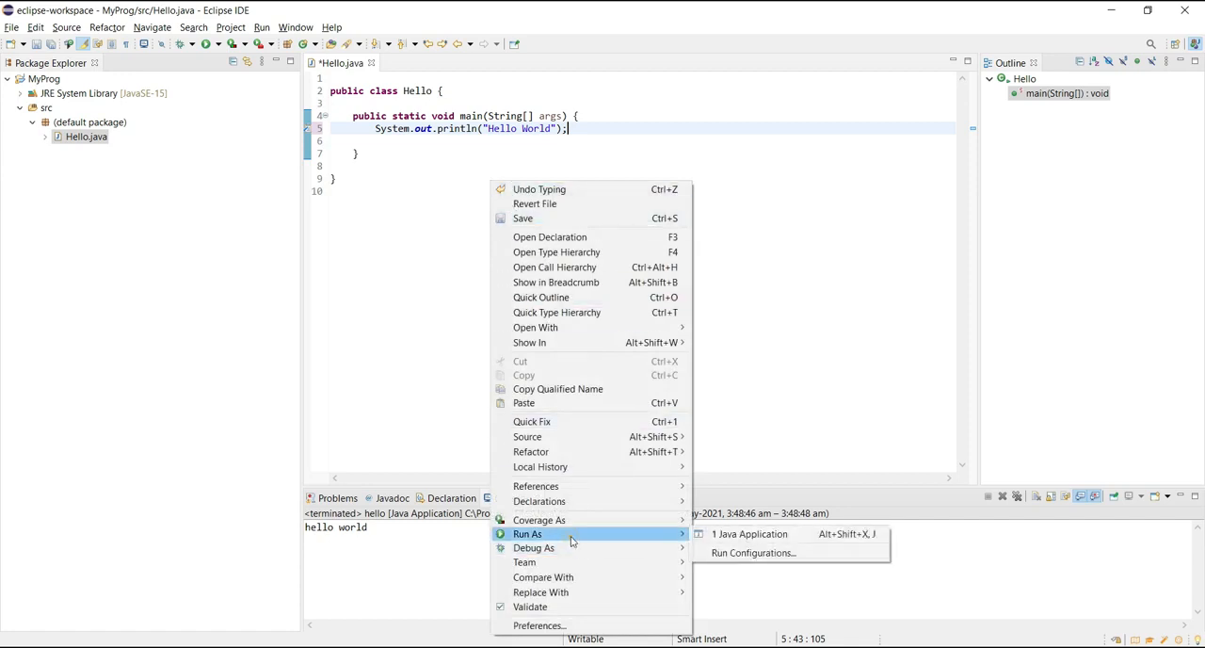
{"action": "left_click", "coordinate": [760, 533]}
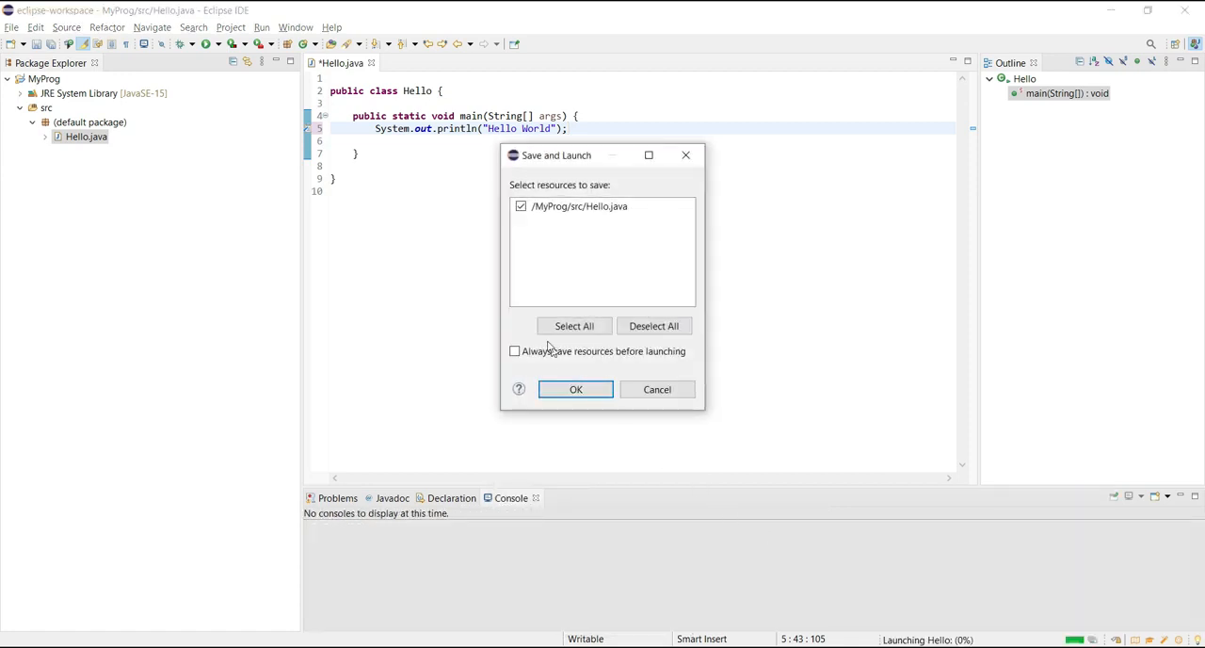
{"action": "left_click", "coordinate": [571, 391]}
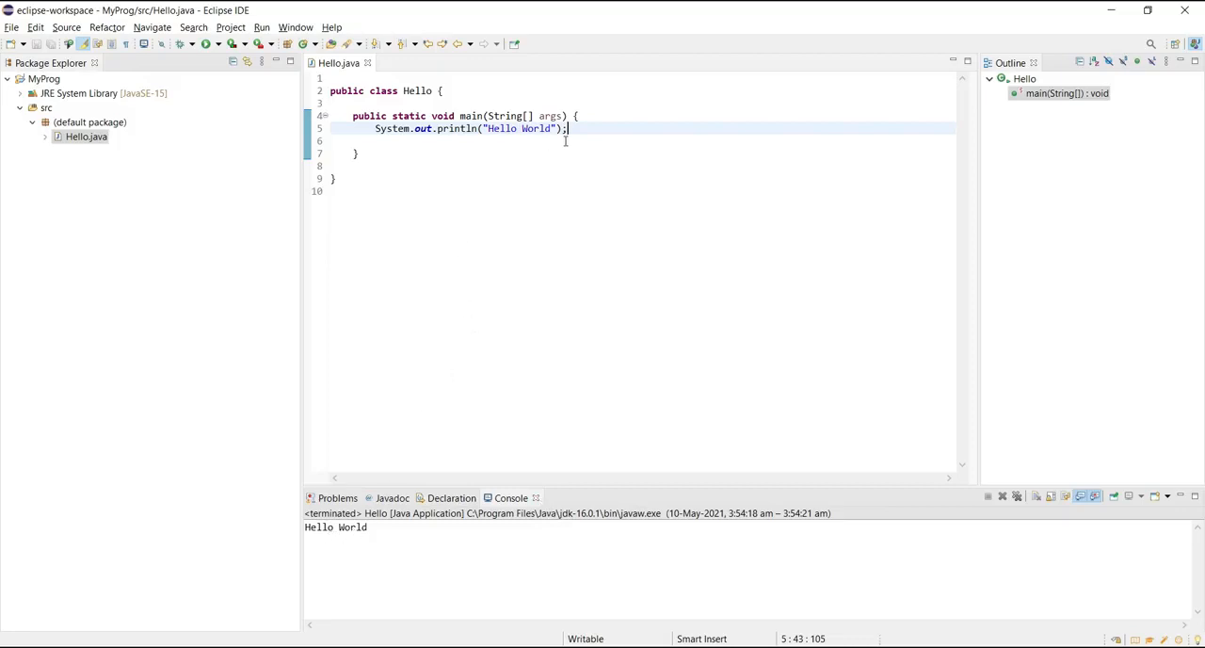
Step: Add System.out.println("Hi"); below the Hello World line by expanding the sysout shortcut with content assist
{"action": "key", "text": "Return"}
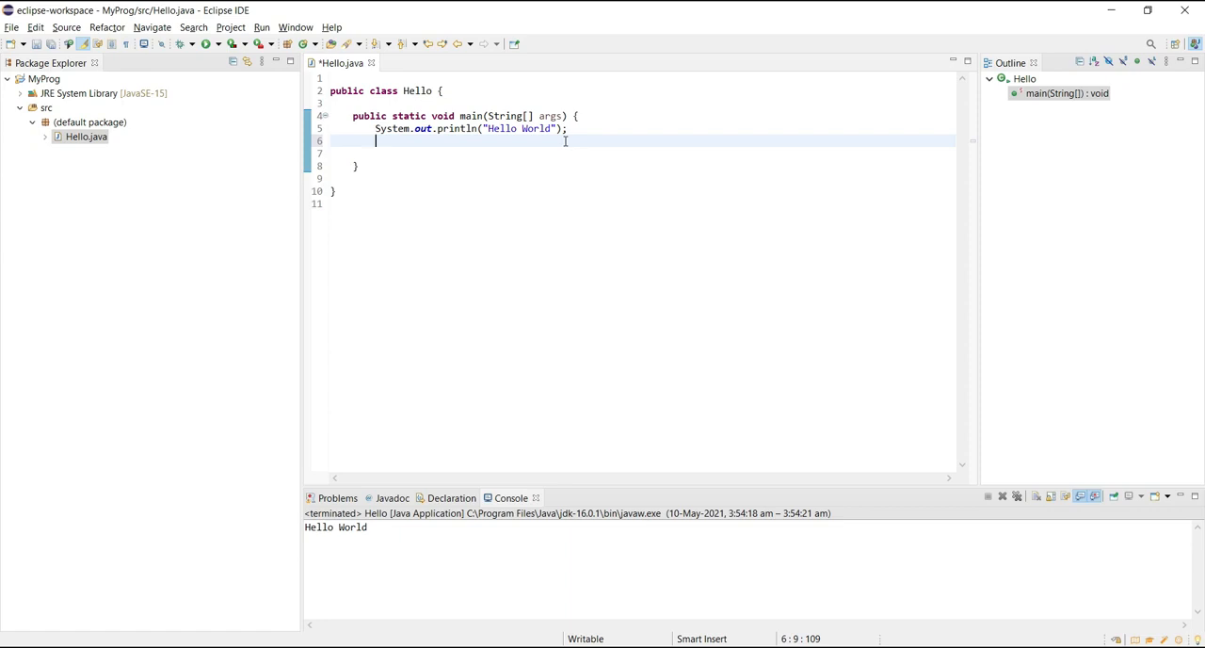
{"action": "type", "text": "sysout"}
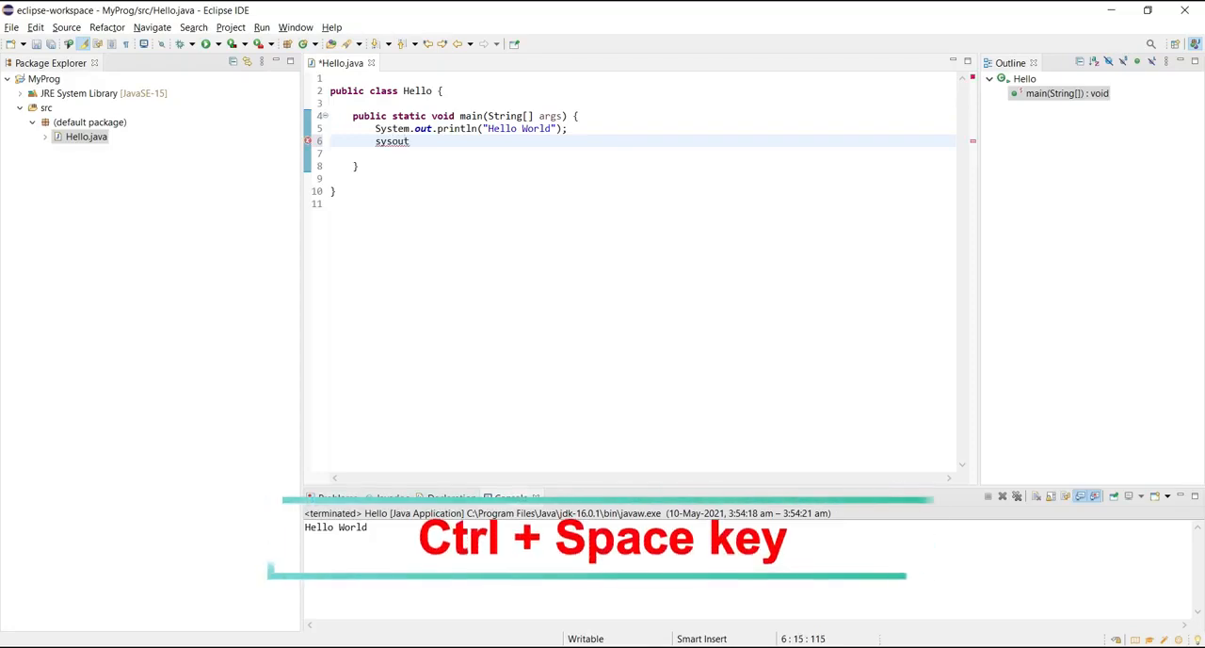
{"action": "key", "text": "ctrl+space"}
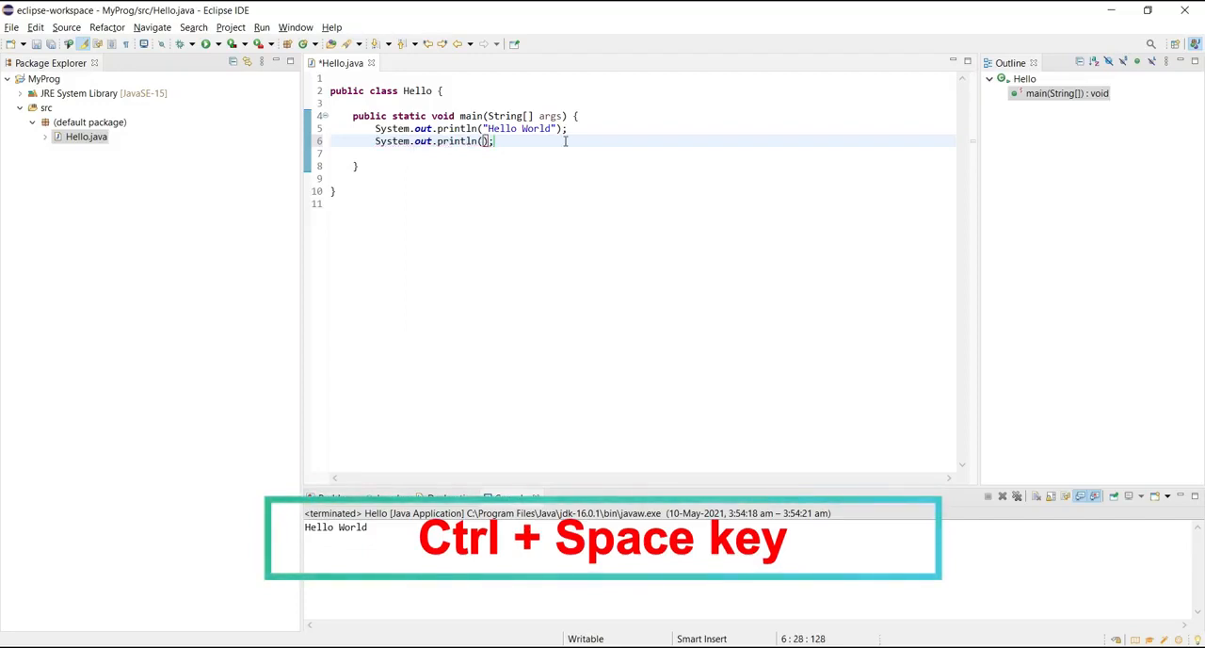
{"action": "key", "text": "Right"}
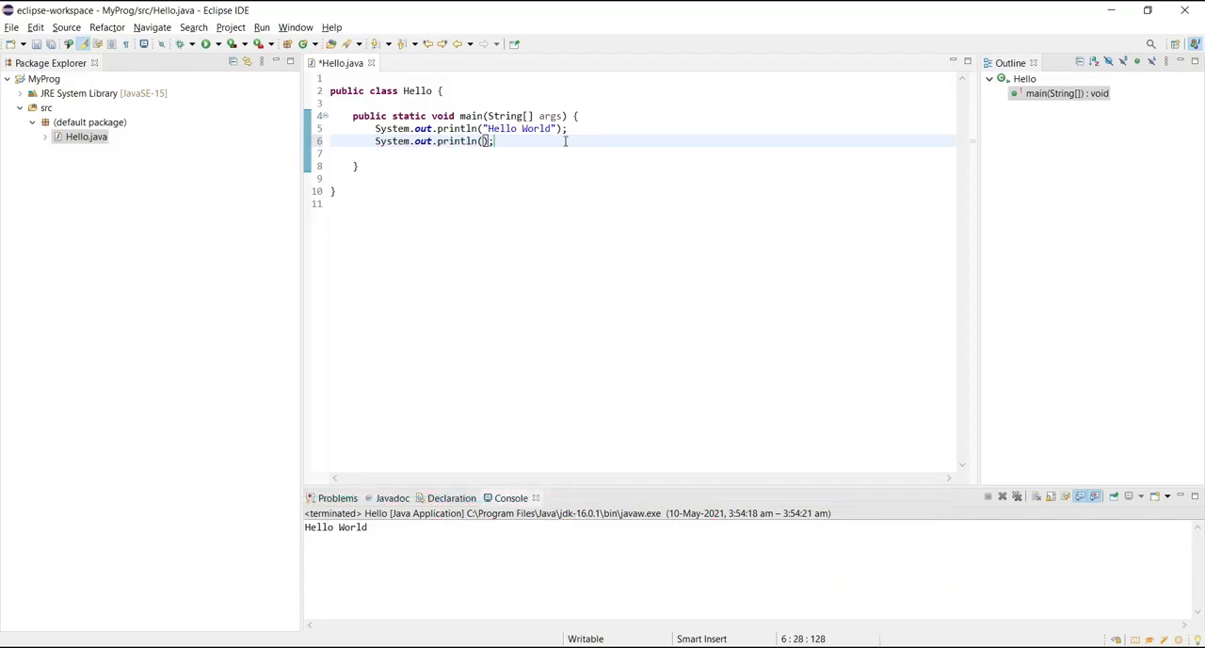
{"action": "type", "text": "\"Hi"}
Step: Save the edited Hello.java and run it again as a Java application
{"action": "right_click", "coordinate": [469, 202]}
{"action": "mouse_move", "coordinate": [554, 546]}
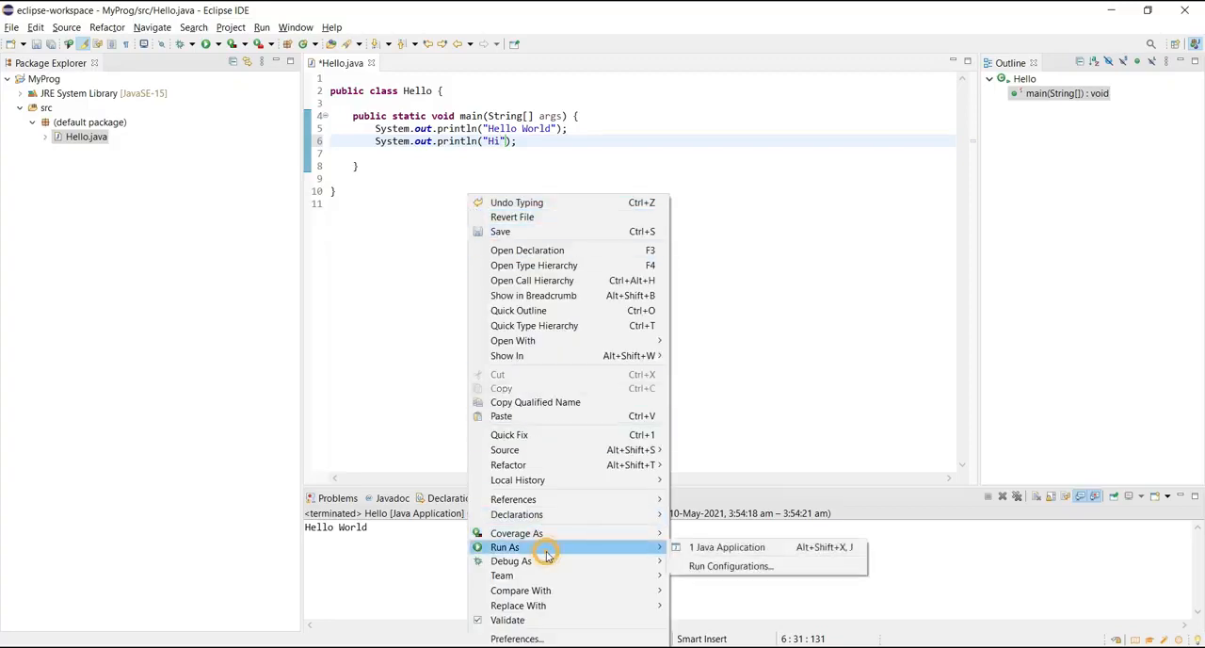
{"action": "left_click", "coordinate": [729, 548]}
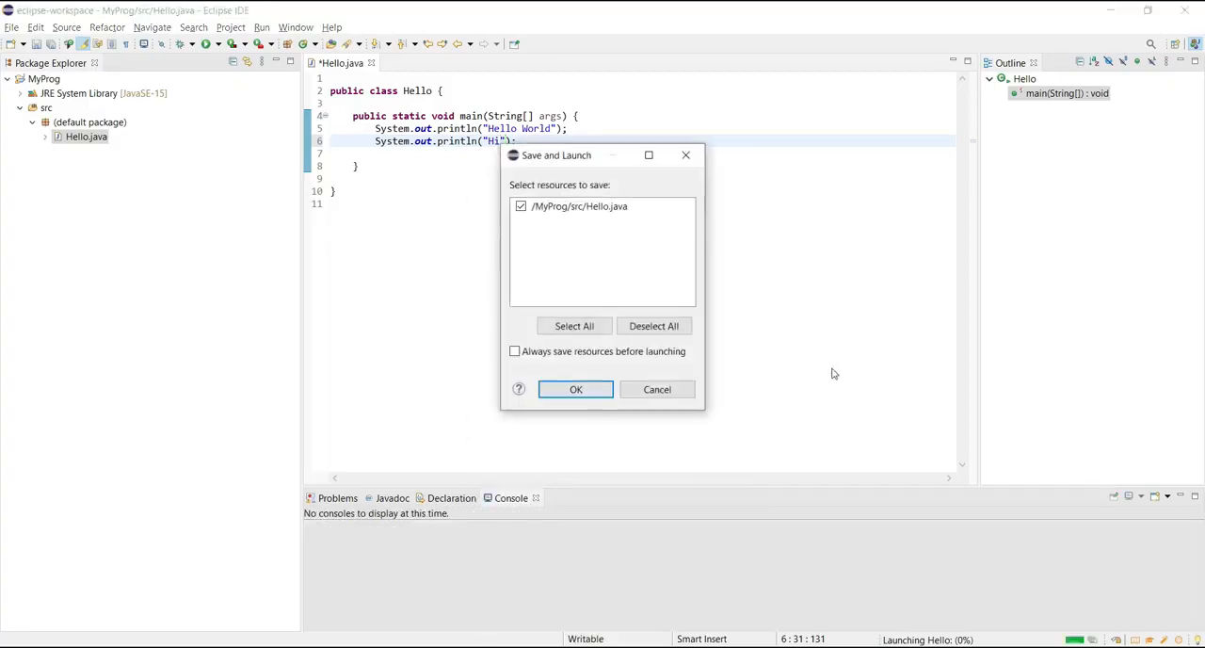
{"action": "left_click", "coordinate": [575, 392]}
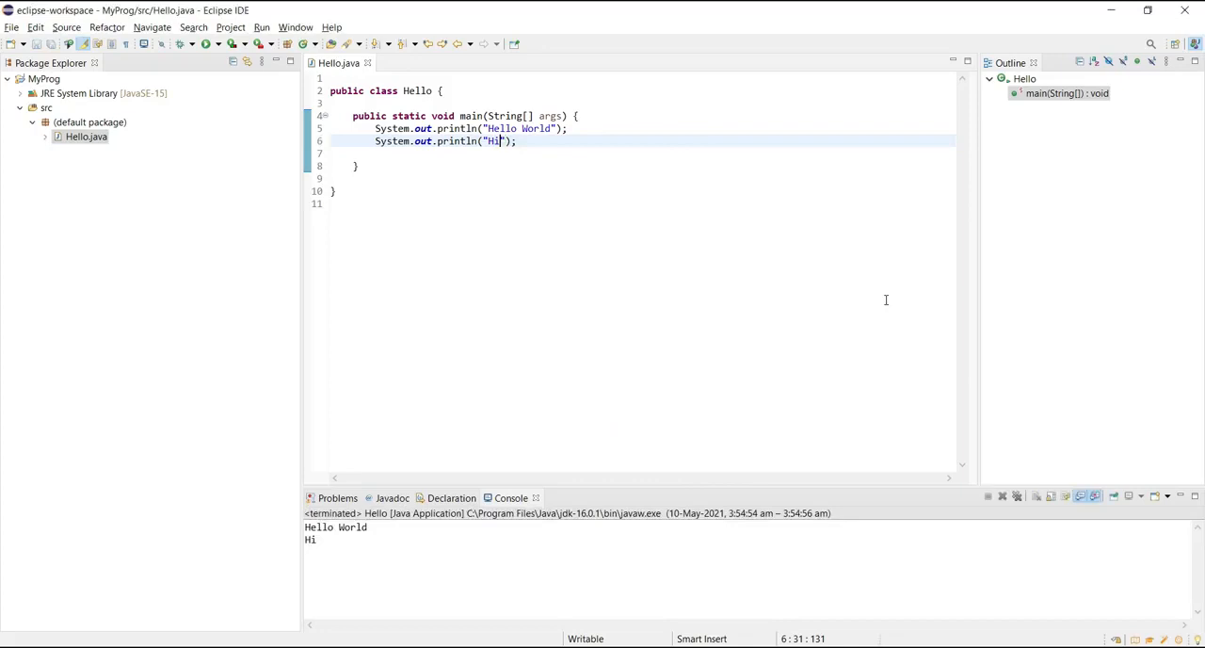